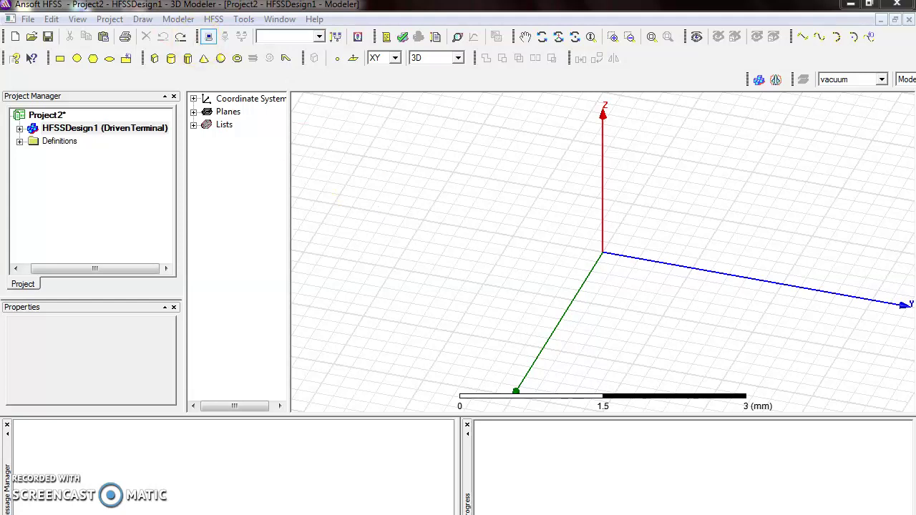
Change the model units from mm to cm through Modeler > Units.
left_click(143, 19)
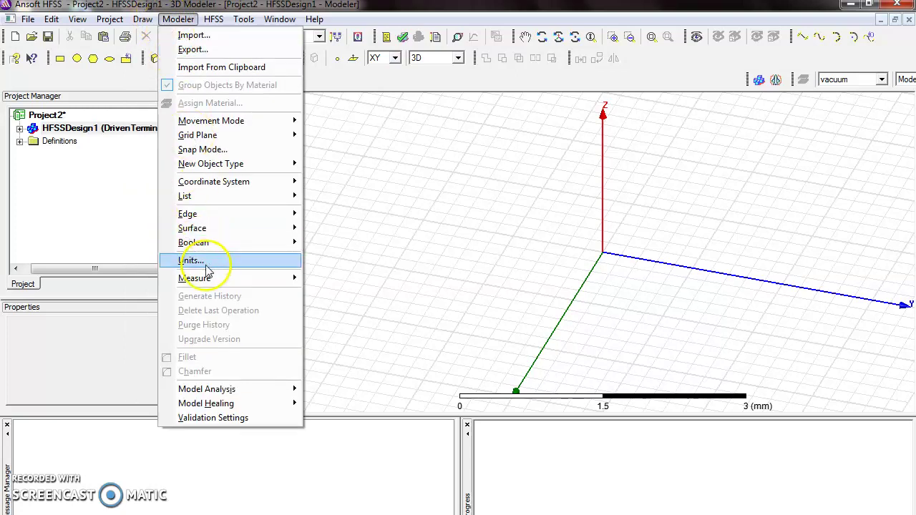
left_click(207, 262)
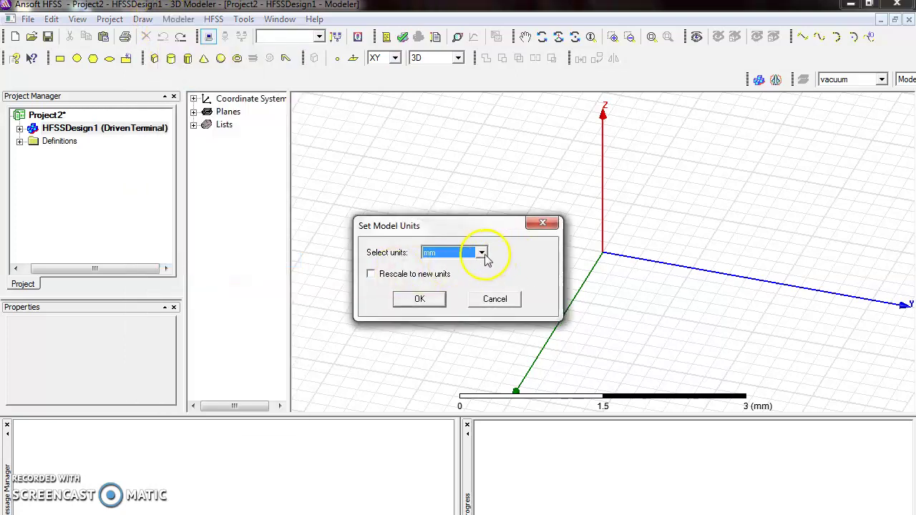
left_click(481, 253)
left_click_drag(482, 321, 484, 275)
left_click(428, 266)
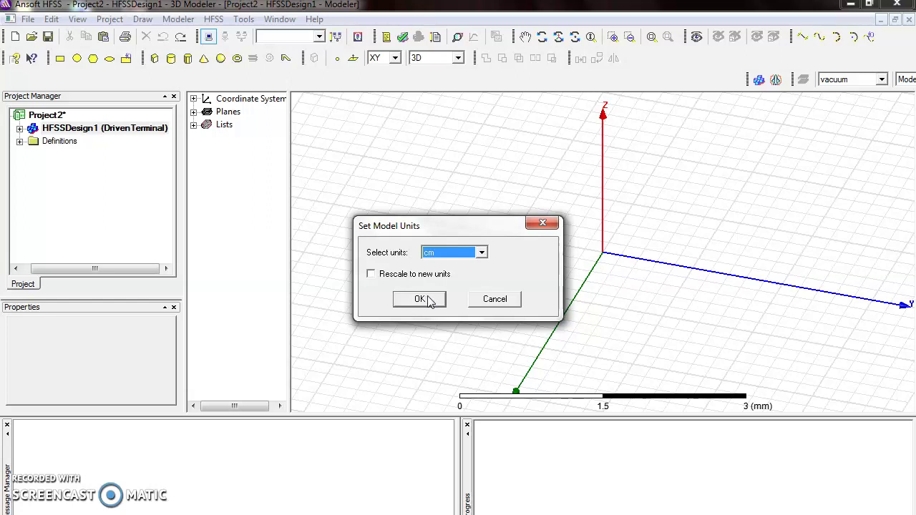
left_click(422, 300)
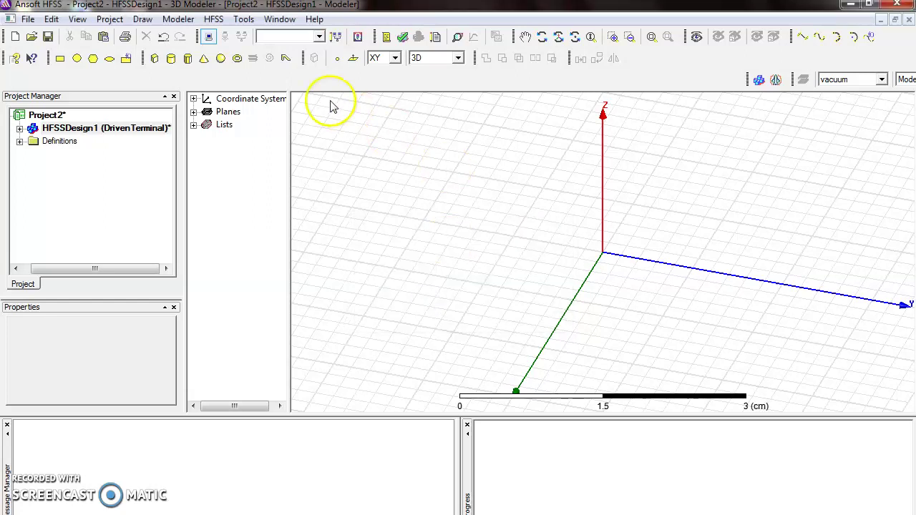
left_click(124, 130)
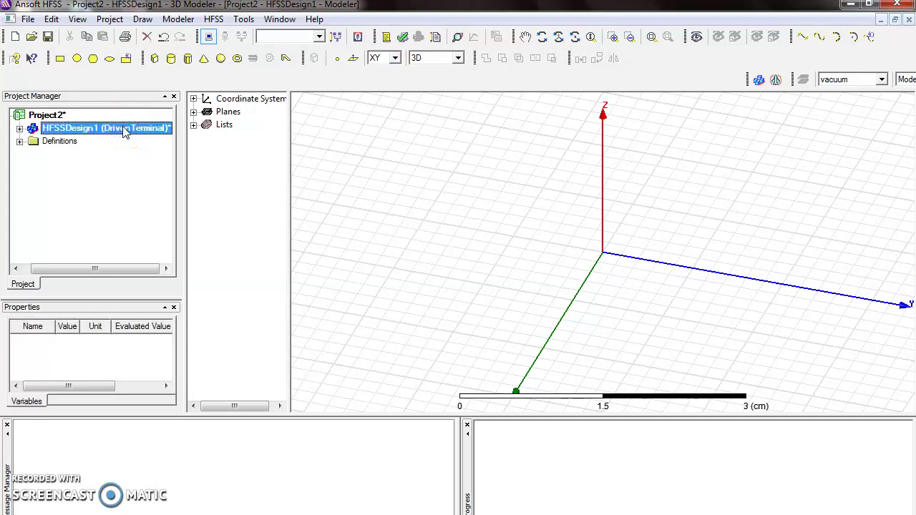
right_click(124, 130)
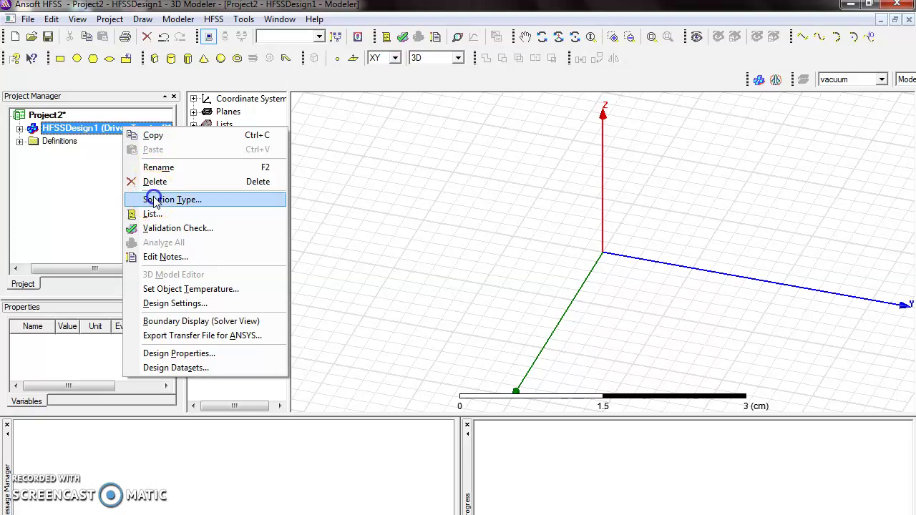
left_click(155, 200)
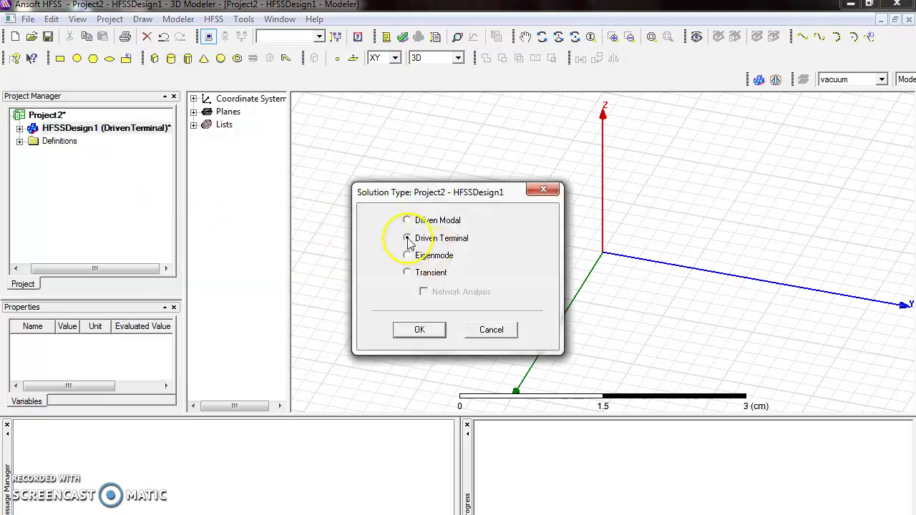
left_click(419, 330)
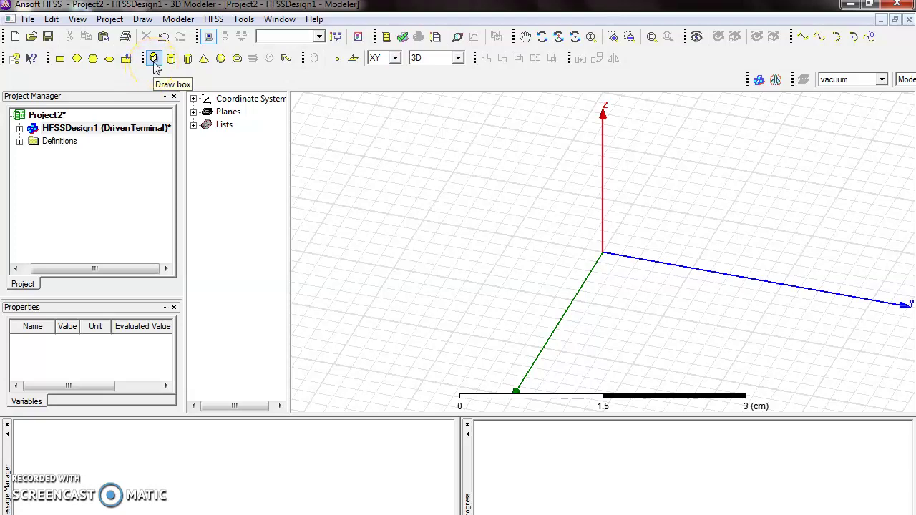
Attempt a first box in the viewport and dismiss the zero-size box error.
left_click(126, 58)
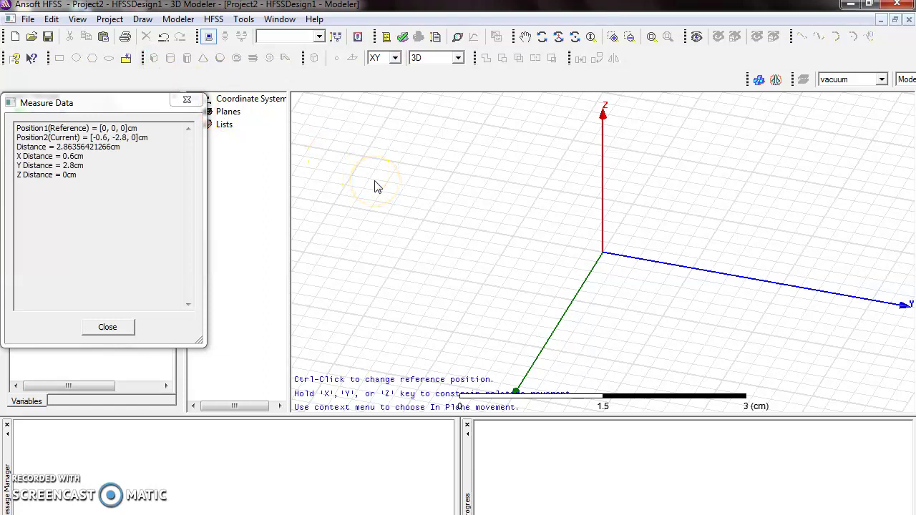
left_click(485, 208, "ctrl")
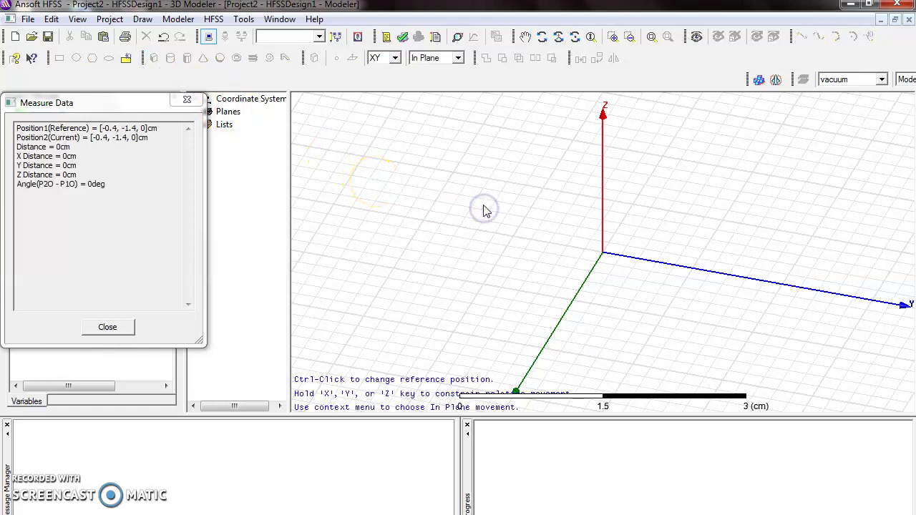
left_click(458, 58)
left_click(426, 71)
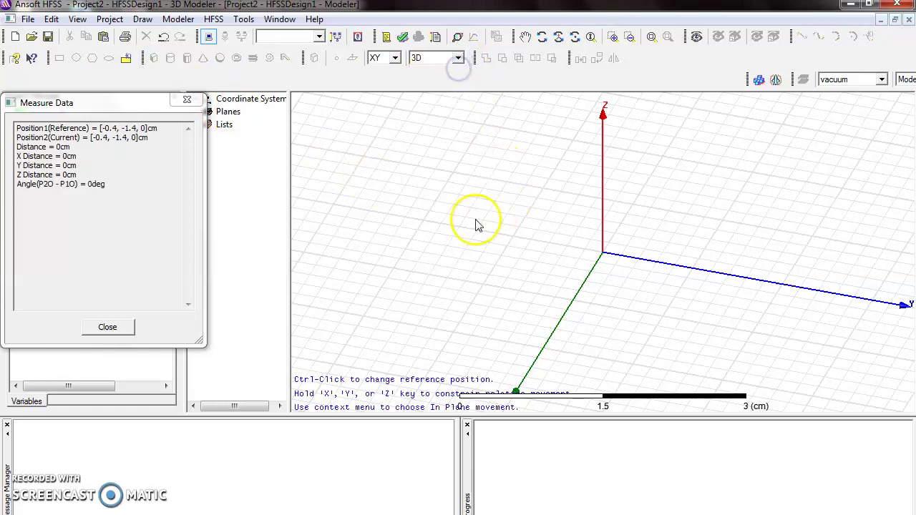
left_click(480, 232, "ctrl")
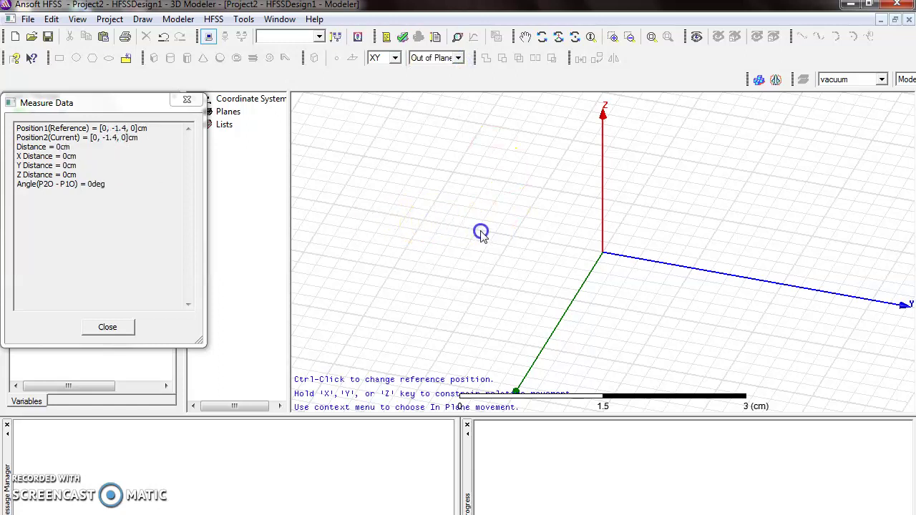
left_click(484, 184)
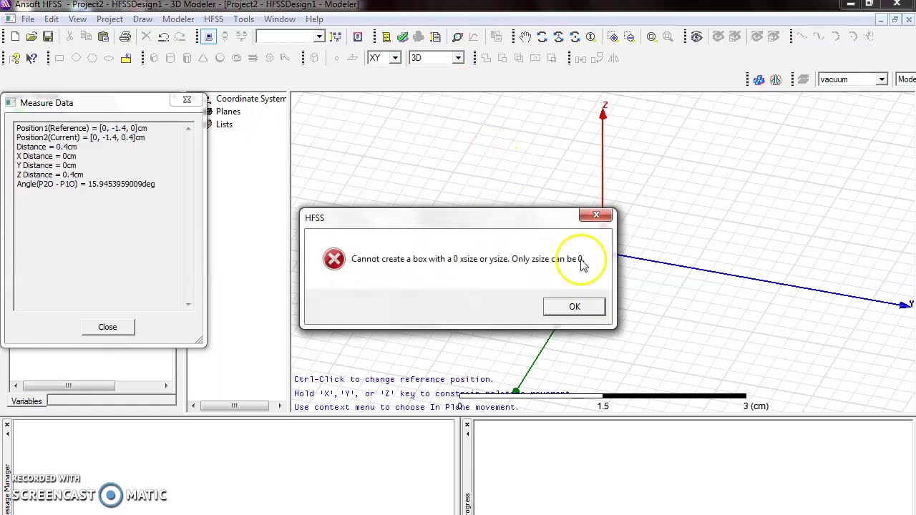
left_click(575, 307)
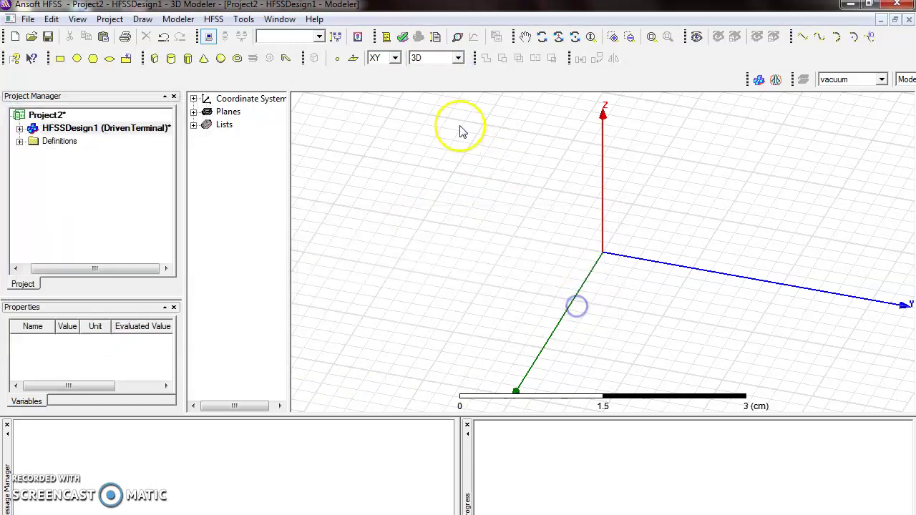
Redraw the box with two base corners and a height, creating Box1.
left_click(153, 58)
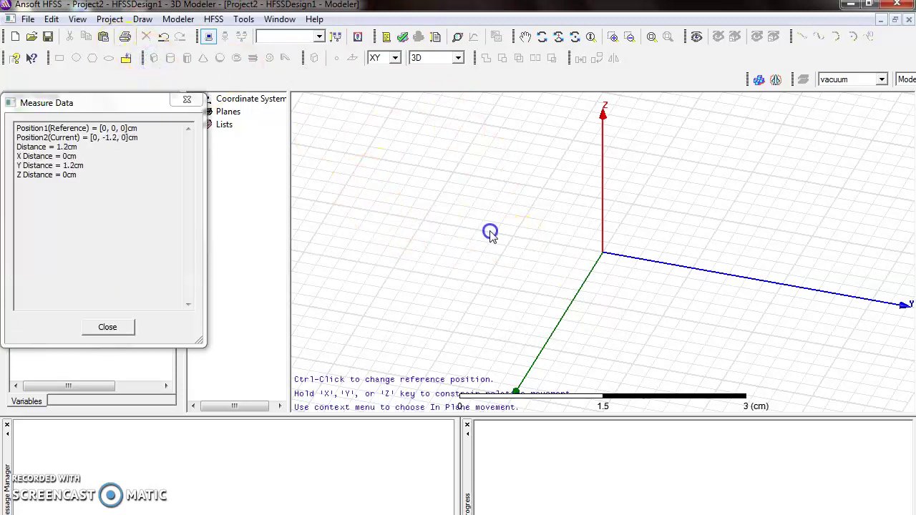
left_click(490, 233)
left_click(491, 188)
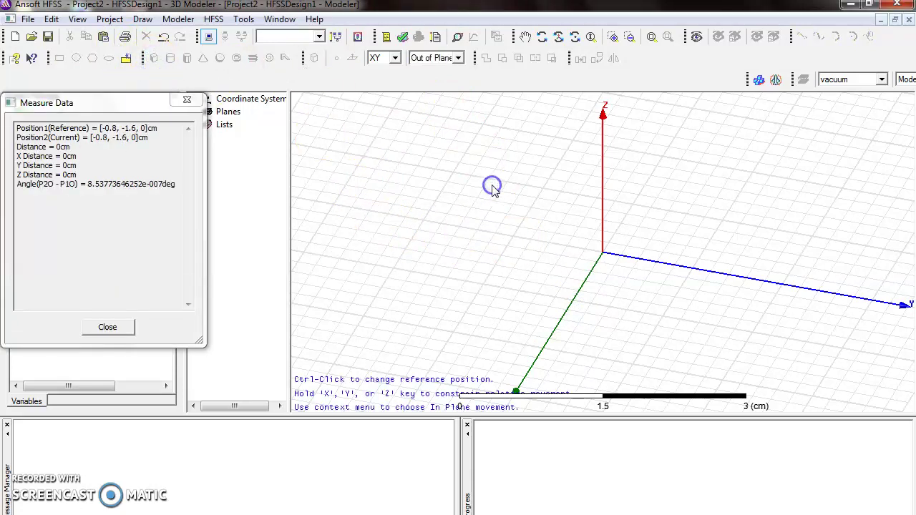
left_click(458, 58)
left_click(433, 88)
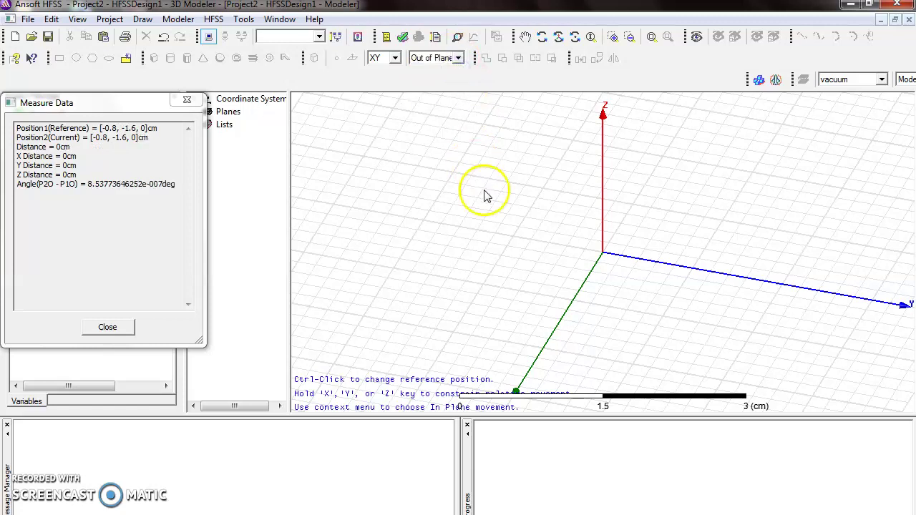
left_click(499, 227)
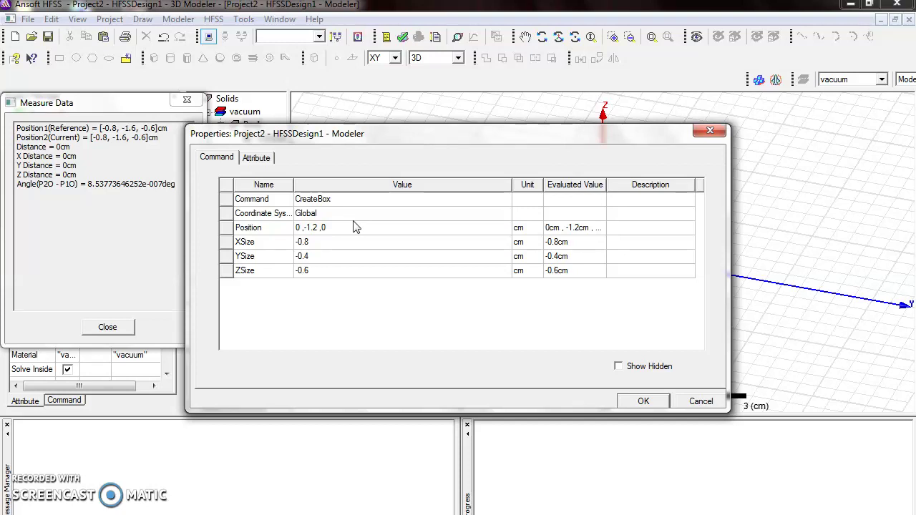
Set Box1's position to -5, -4.5, 0 and its sizes to 10 × 9 × 0.32 cm.
left_click(303, 229)
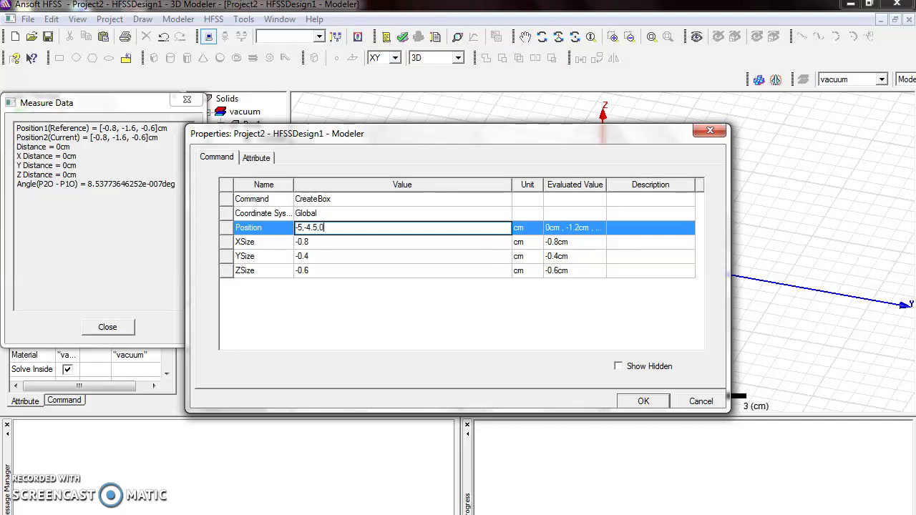
left_click(311, 242)
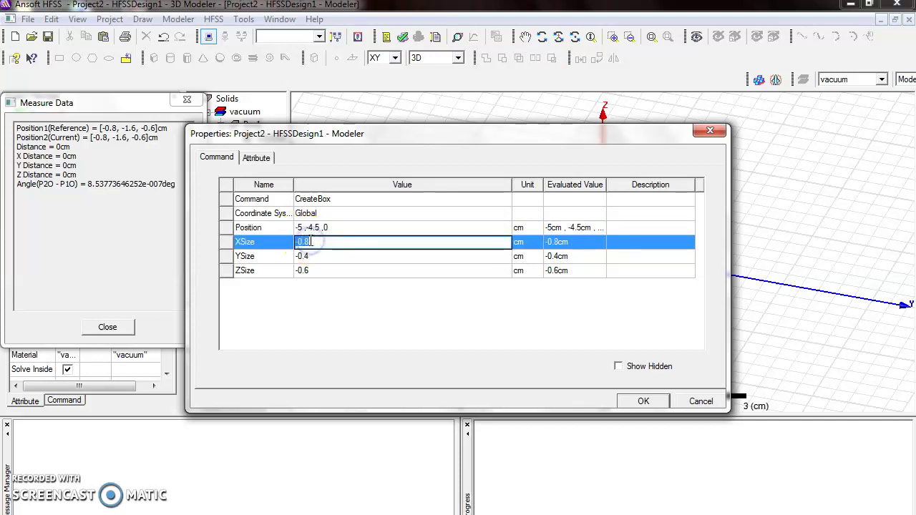
type("10")
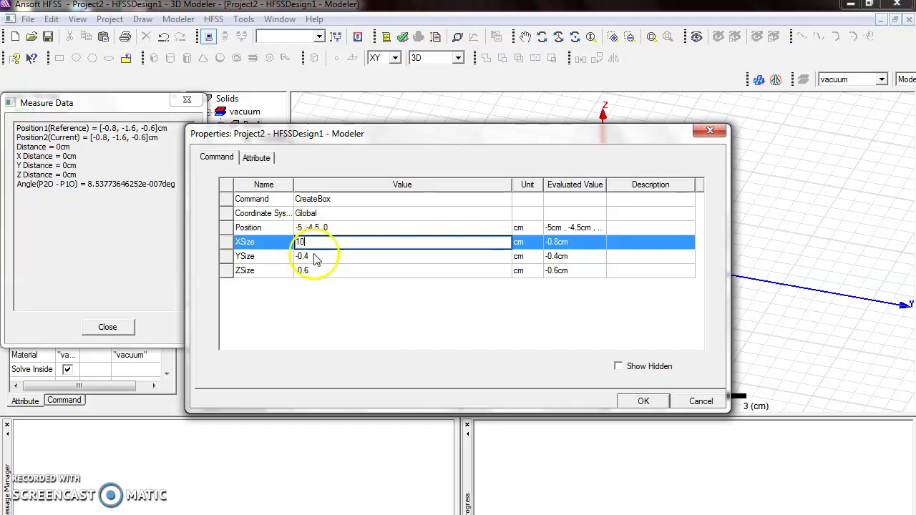
left_click(317, 256)
type("9")
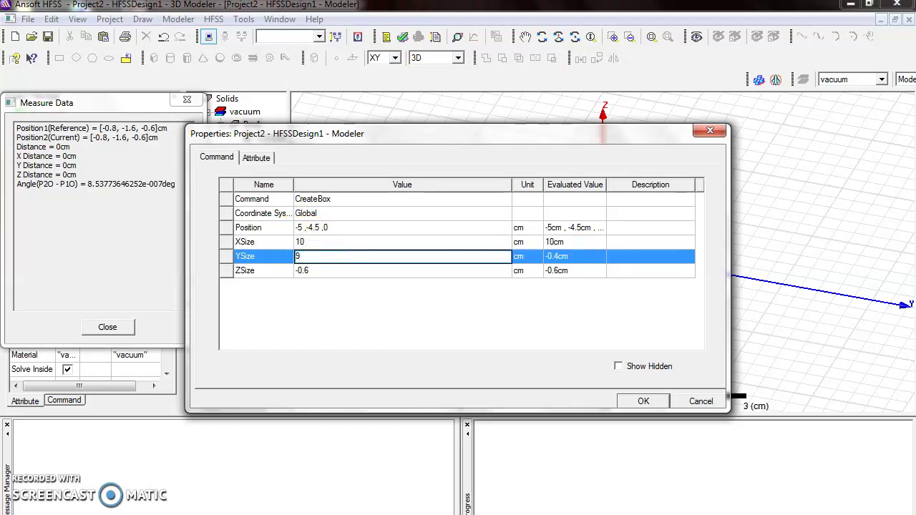
left_click(316, 271)
type("0")
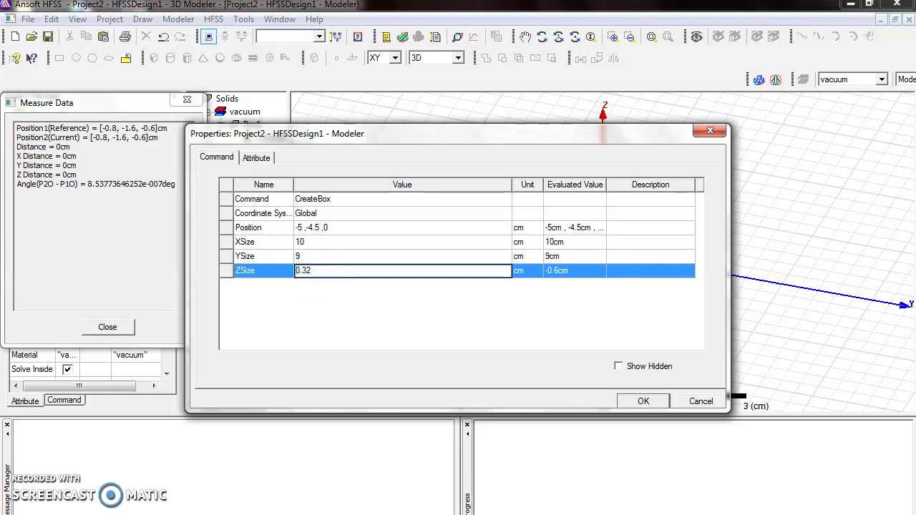
left_click(626, 405)
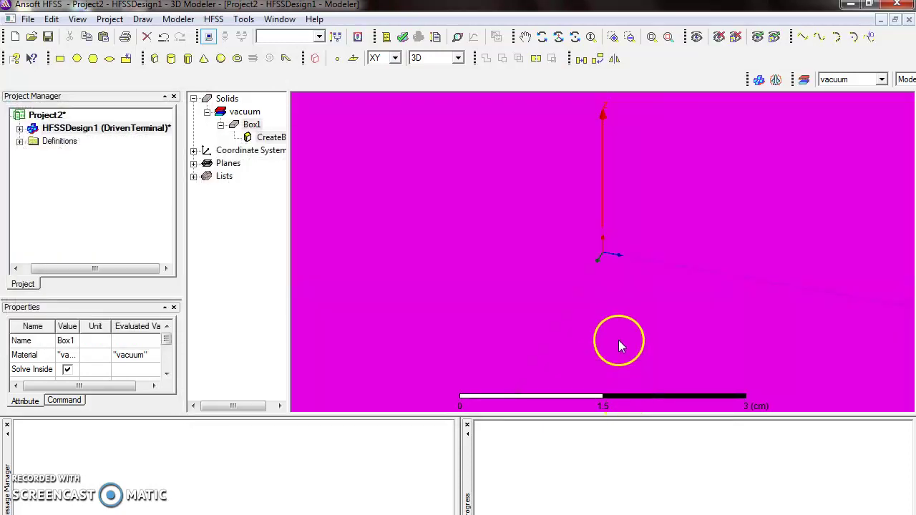
Pan, zoom and rotate the view to bring the whole box on screen.
left_click(529, 40)
left_click_drag(632, 227, 652, 252)
left_click(542, 36)
left_click(591, 36)
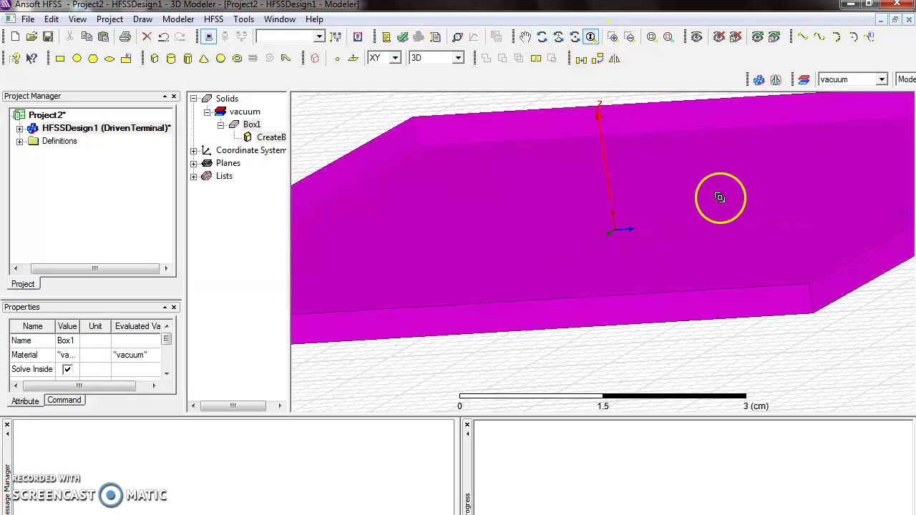
left_click_drag(720, 198, 675, 266)
left_click_drag(834, 196, 837, 222)
left_click(542, 37)
left_click_drag(642, 213, 715, 246)
left_click_drag(650, 311, 585, 339)
left_click(525, 37)
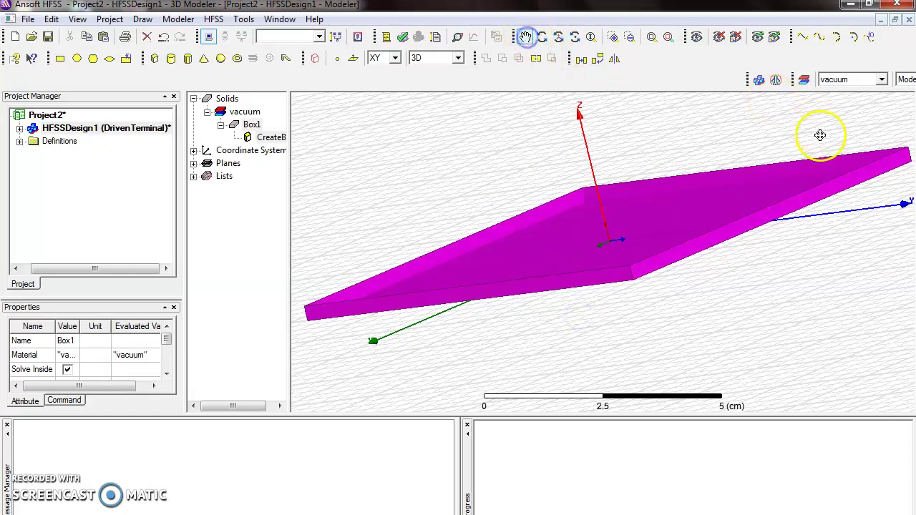
left_click_drag(824, 153, 859, 232)
Orbit the view until the slab is seen at an angle from above.
left_click(542, 37)
left_click_drag(526, 374, 505, 357)
left_click_drag(794, 263, 865, 310)
left_click_drag(618, 328, 528, 327)
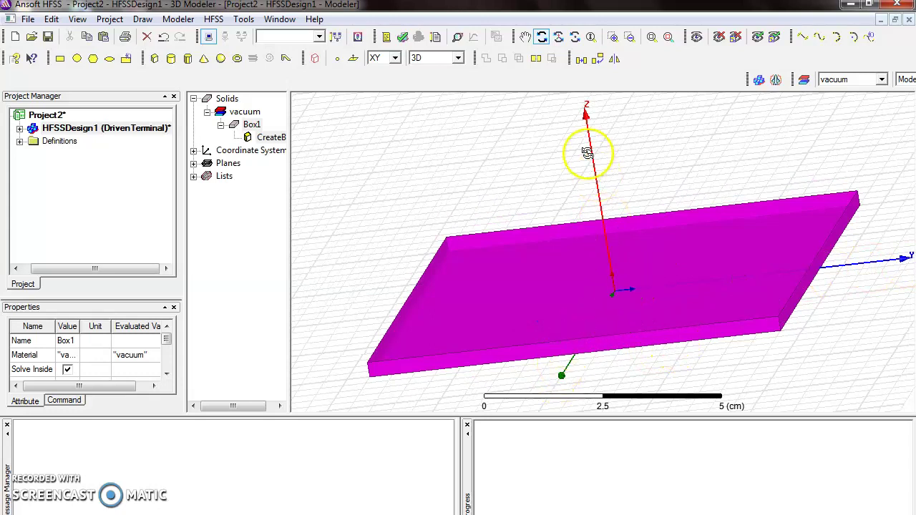
left_click(558, 37)
left_click_drag(802, 207, 840, 212)
left_click(751, 300)
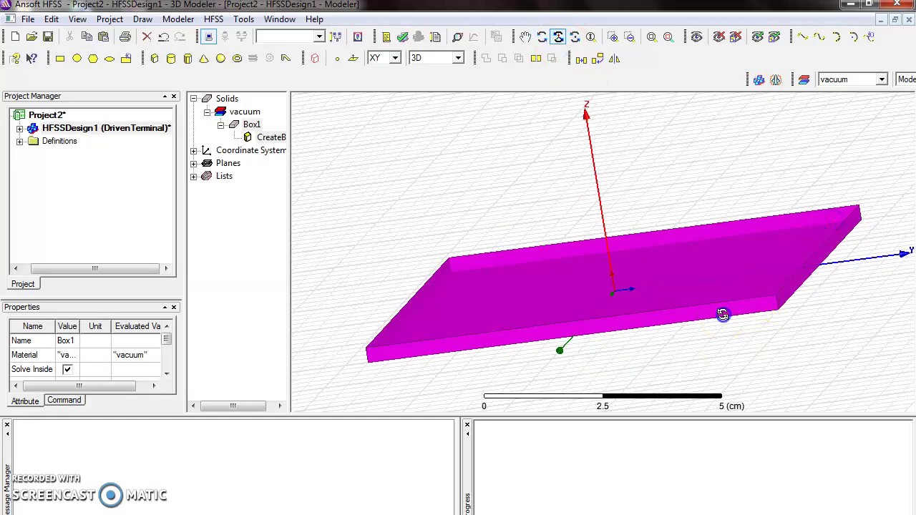
left_click_drag(723, 313, 677, 315)
left_click_drag(835, 237, 778, 262)
left_click(861, 175)
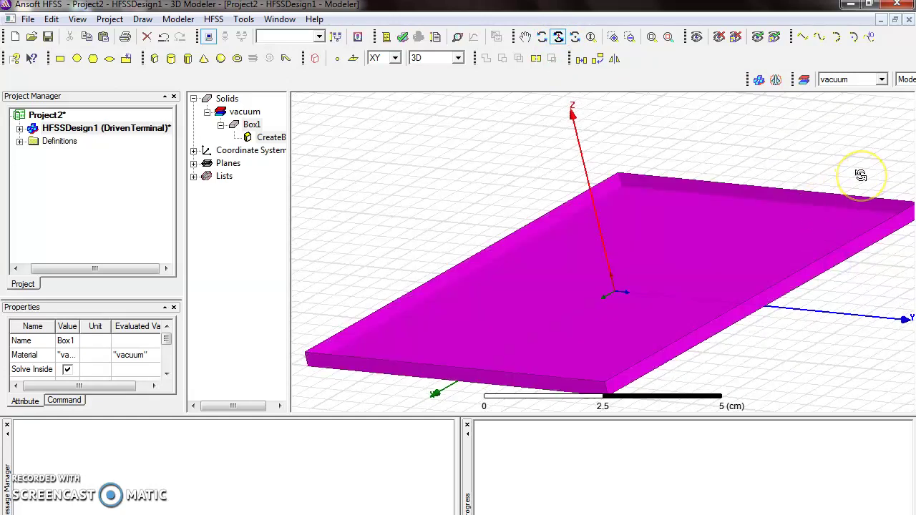
left_click_drag(812, 102, 720, 218)
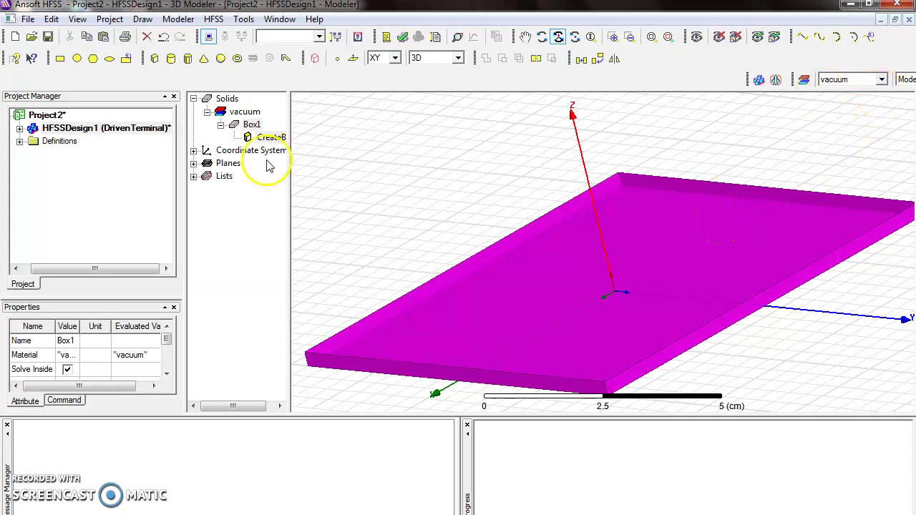
Open Box1's properties and rename it Sub1.
left_click(249, 127)
right_click(249, 127)
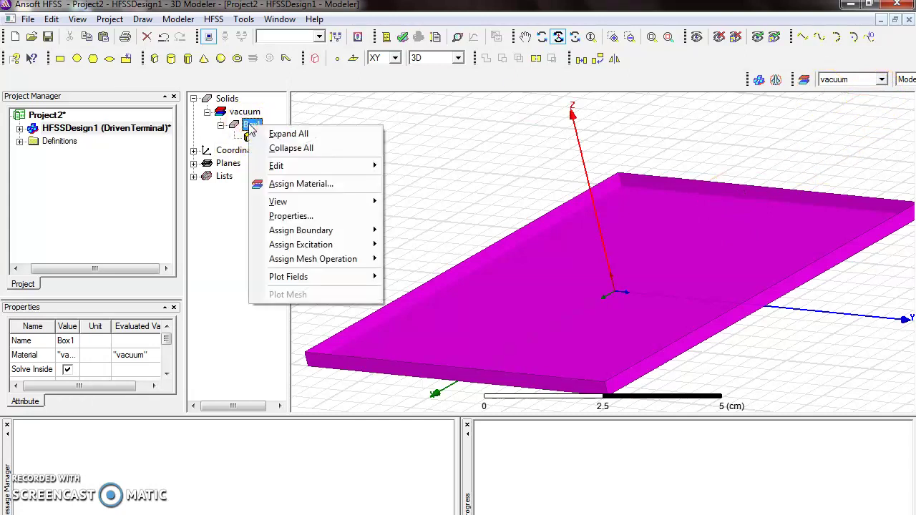
left_click(291, 215)
left_click(321, 197)
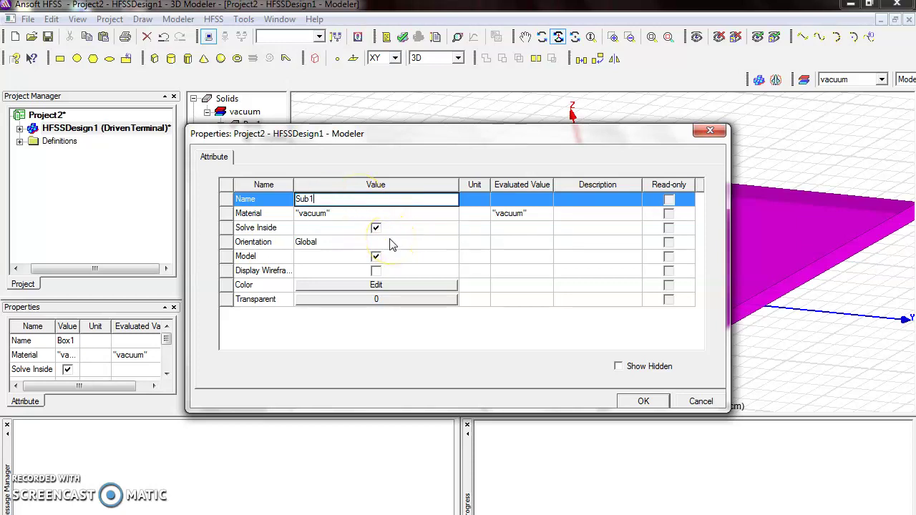
Open Sub1's Material dropdown to choose a new material.
left_click(322, 214)
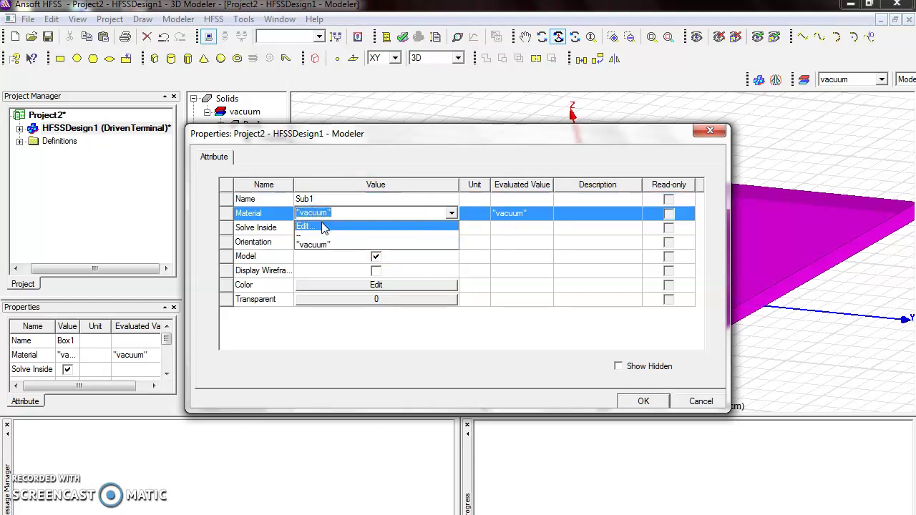
left_click(323, 212)
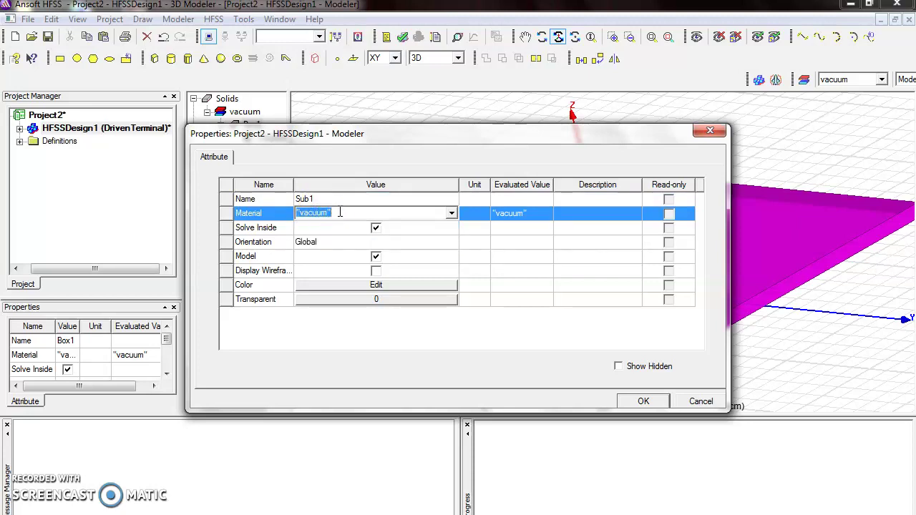
left_click(451, 214)
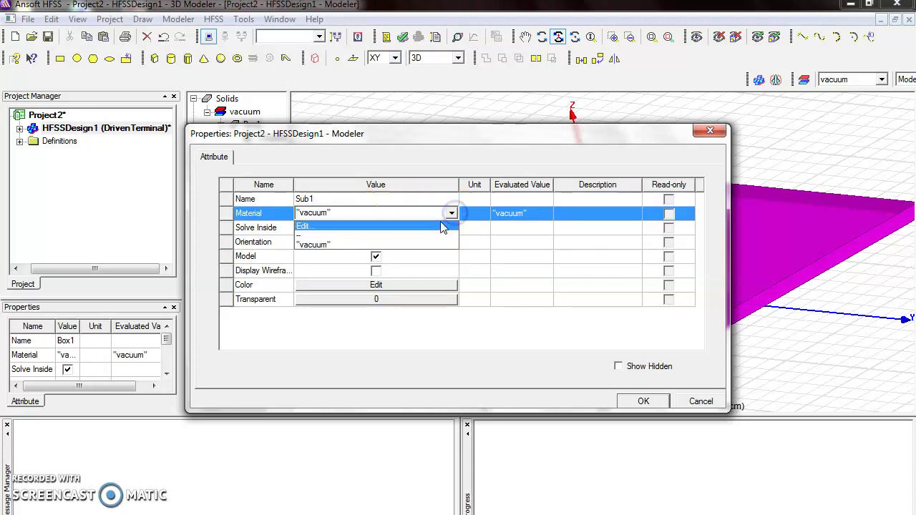
Search 'ro' and assign Rogers RT/duroid 5880 (tm) to Sub1, then confirm the properties.
left_click(440, 228)
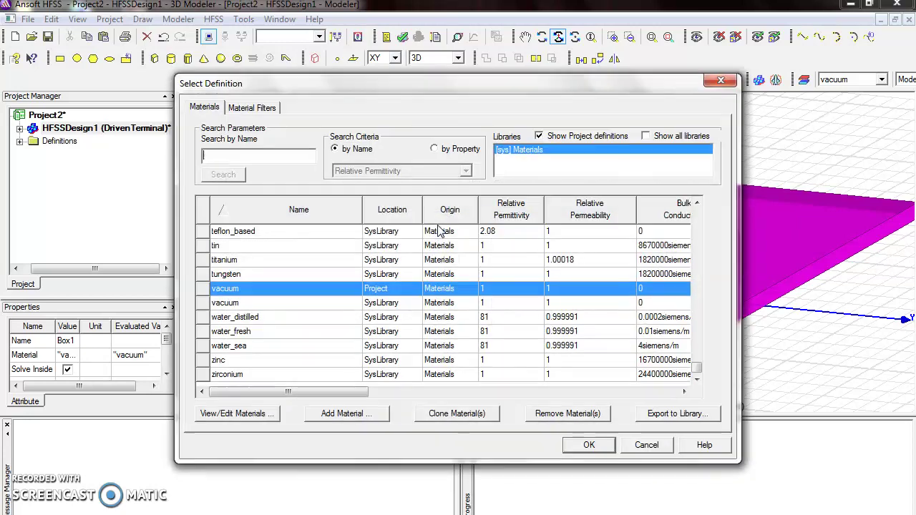
left_click(286, 158)
type("ro")
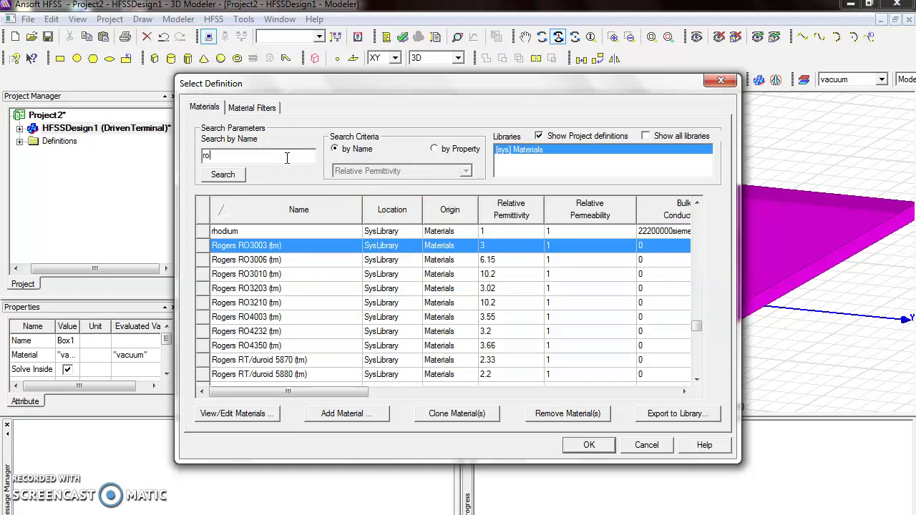
left_click(291, 375)
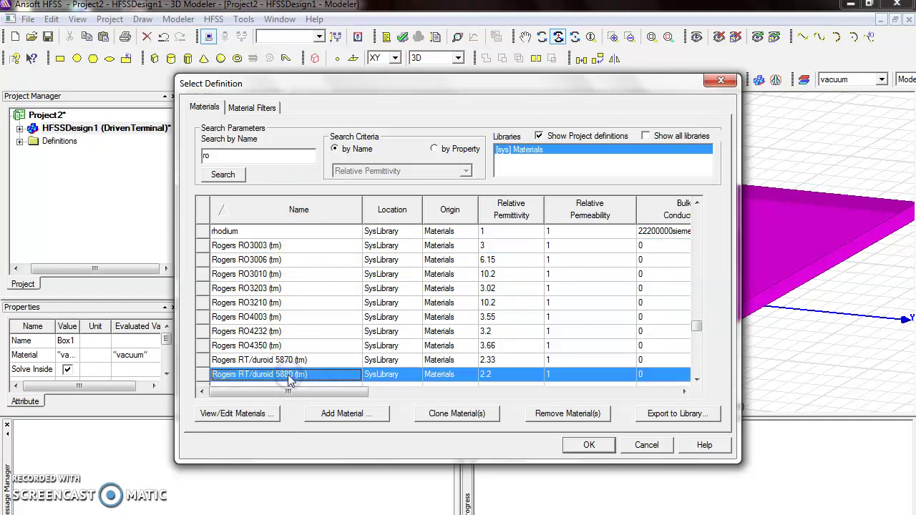
left_click(596, 446)
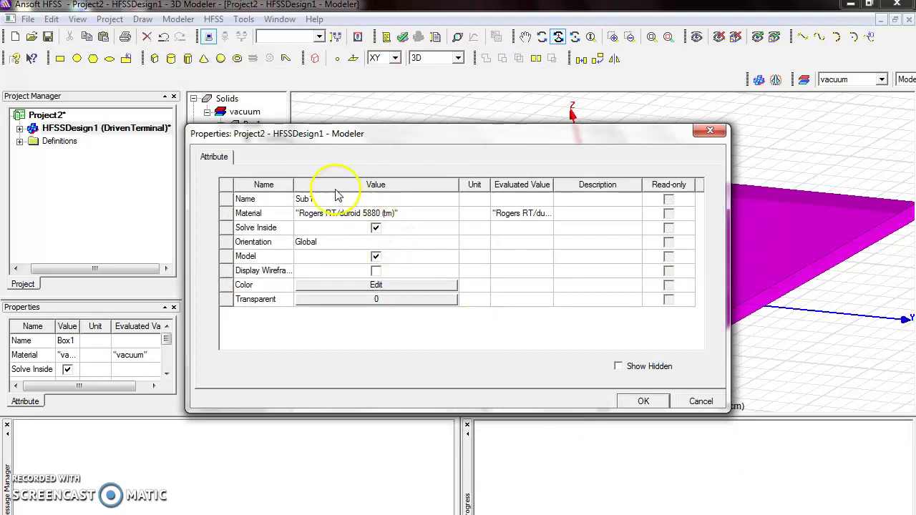
type("1")
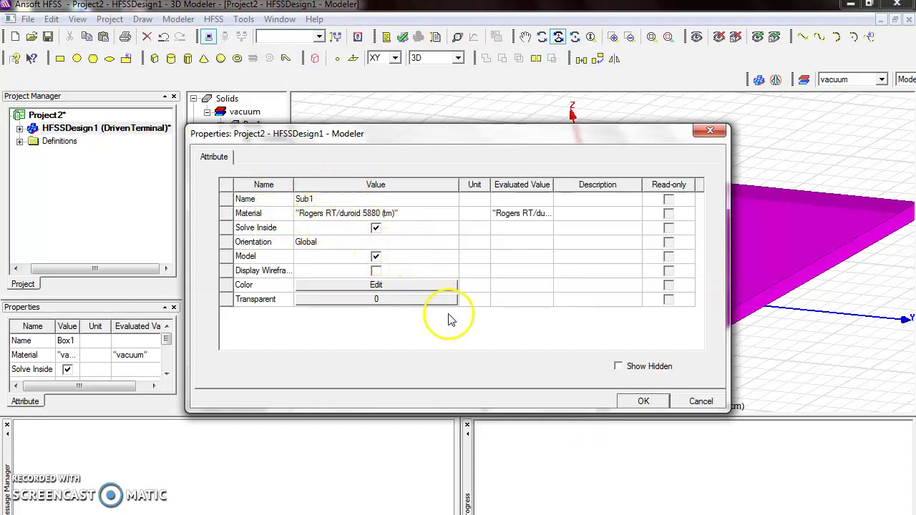
left_click(664, 407)
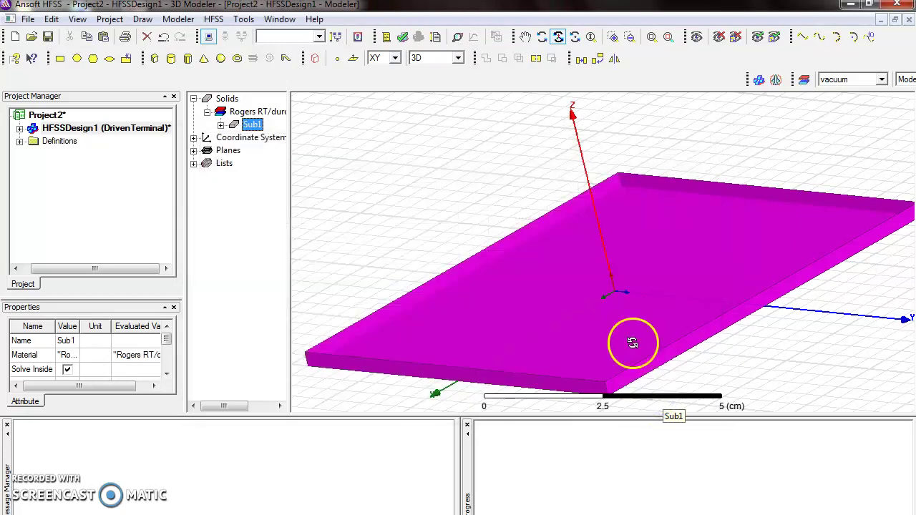
Fit the whole Sub1 plate into the active view and turn rotate mode off.
left_click(77, 19)
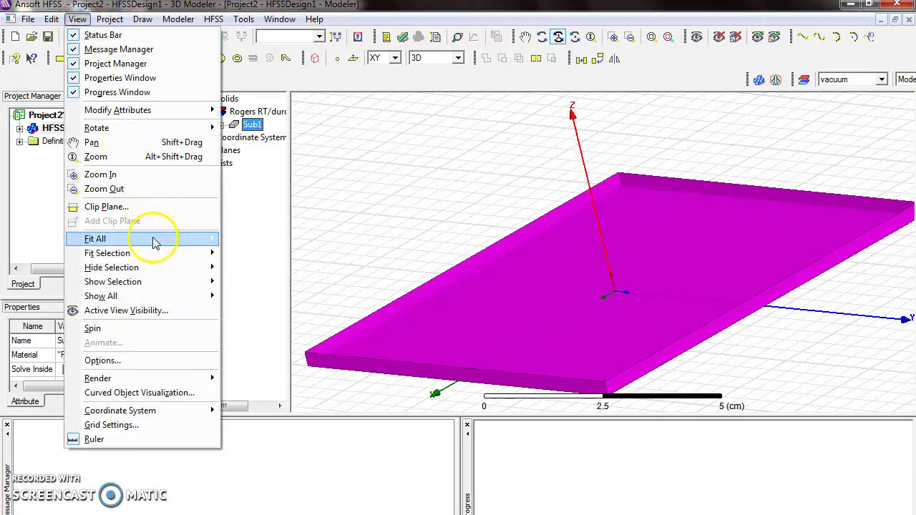
mouse_move(189, 241)
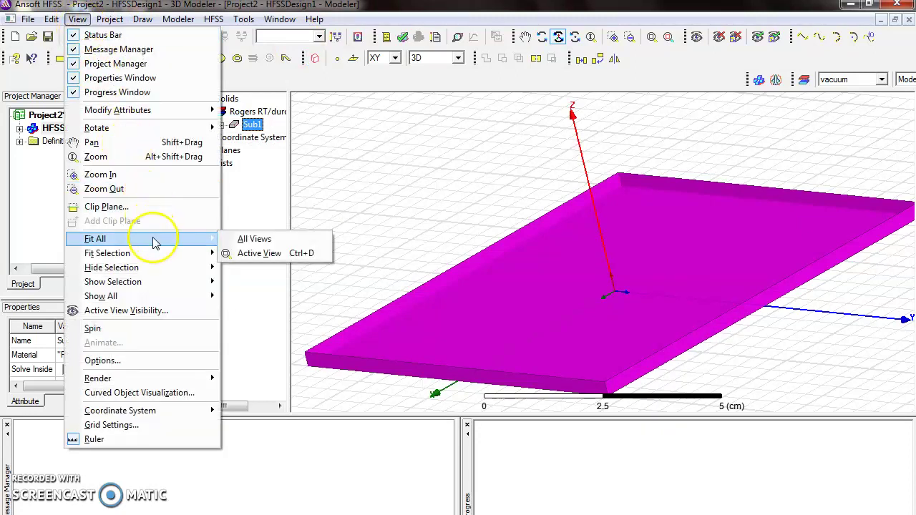
left_click(267, 254)
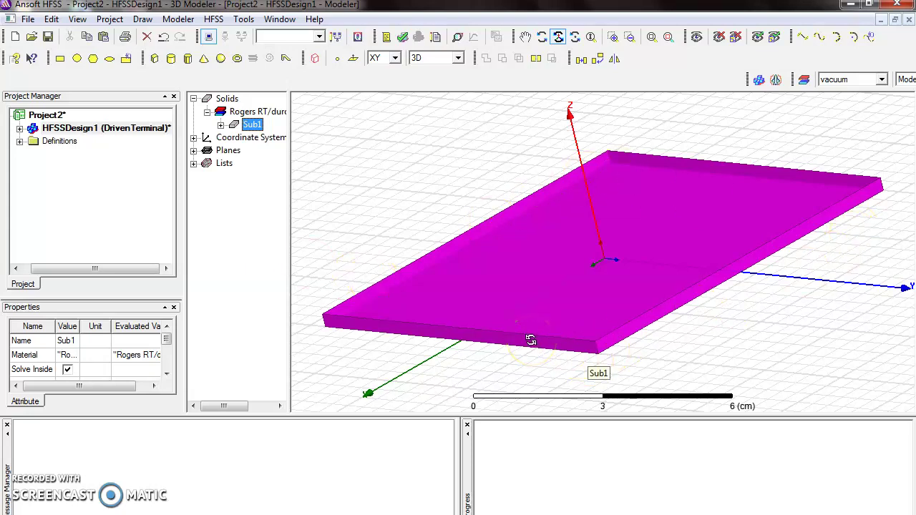
left_click(558, 37)
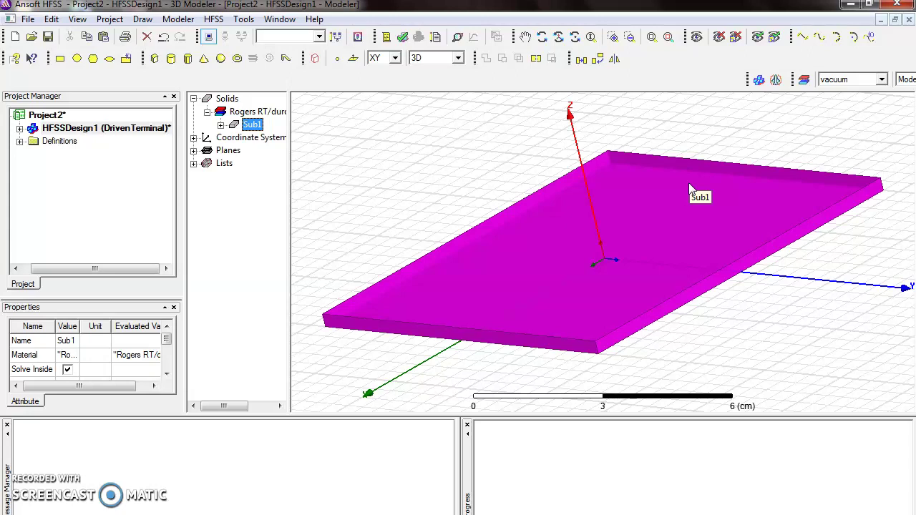
Draw a small rectangle sheet with two corner points in the XY plane.
left_click(61, 60)
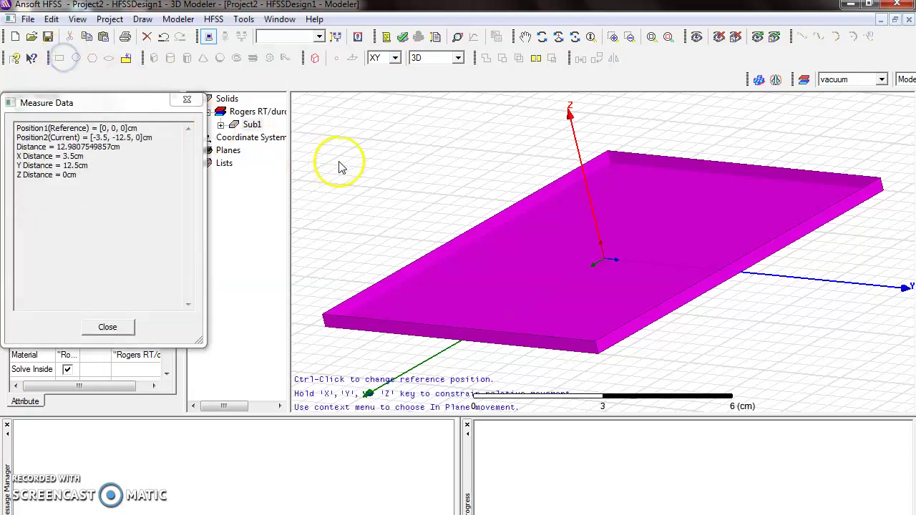
left_click(437, 164, "ctrl")
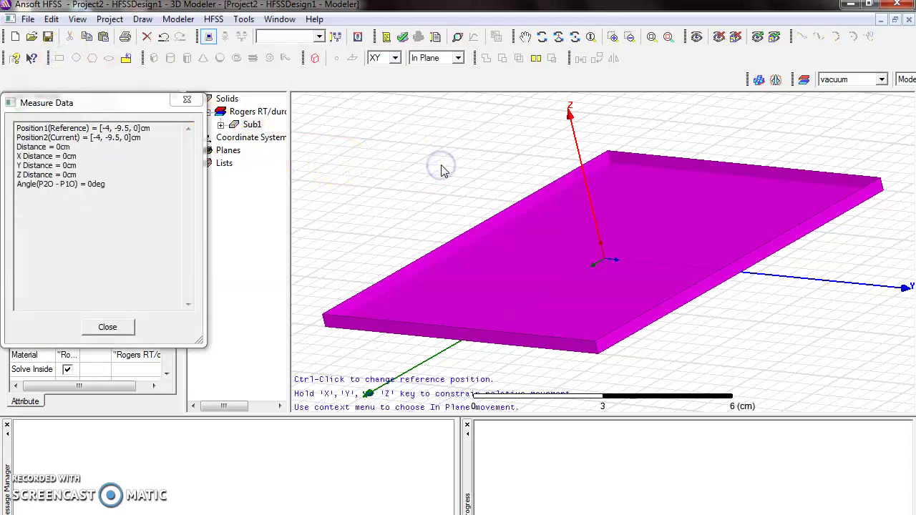
left_click(458, 58)
left_click(458, 58)
left_click(467, 164)
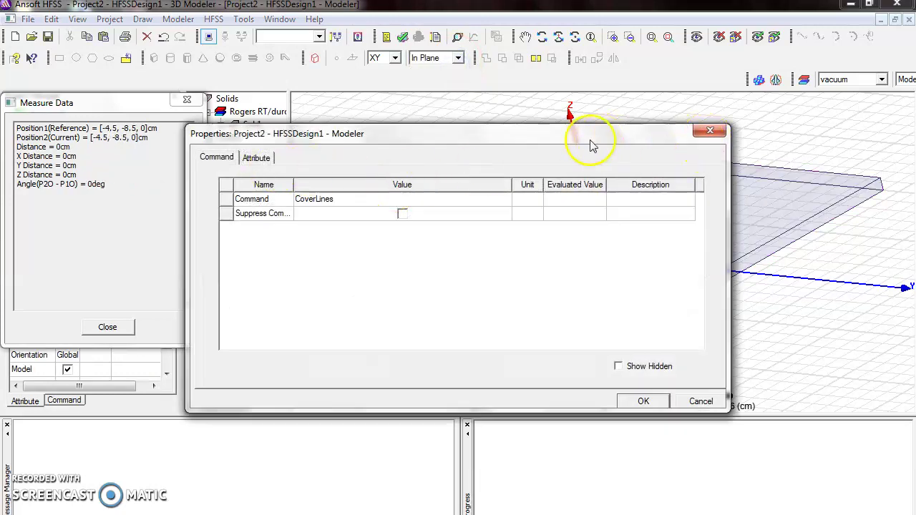
Rename Rectangle1 to Inf_GND.
left_click(256, 158)
double_click(343, 199)
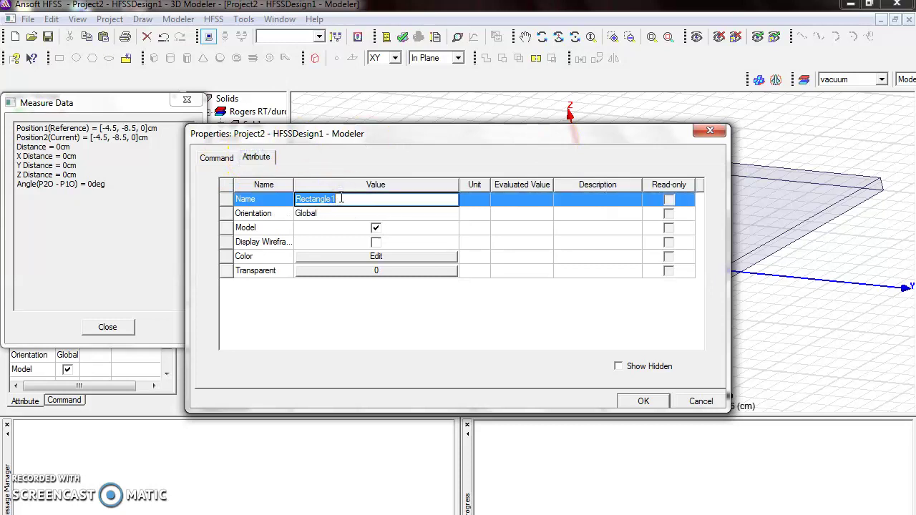
key("BackSpace")
type("Inf_GND")
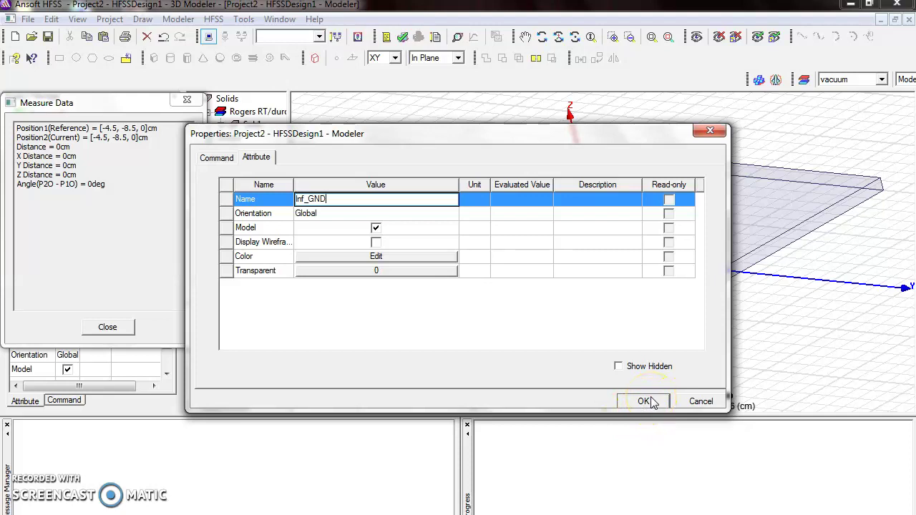
left_click(647, 401)
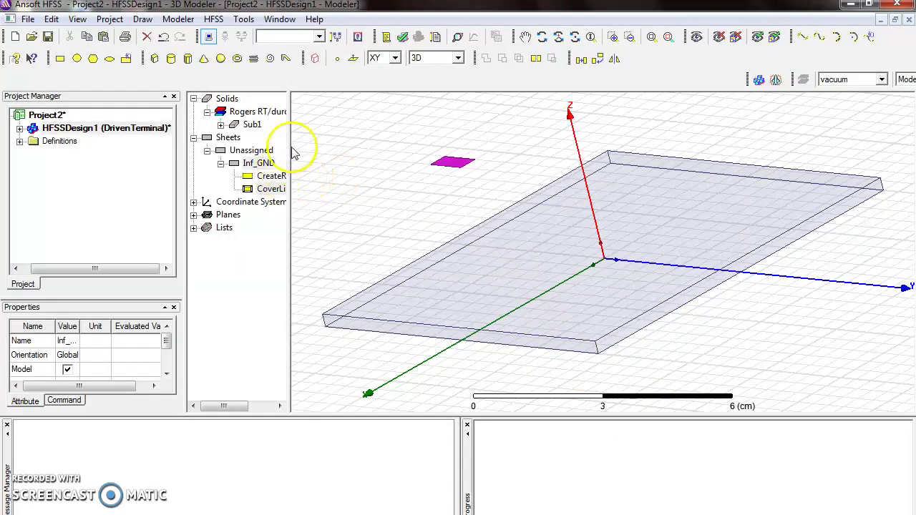
Set Inf_GND's rectangle to start at -5, -4.5, 0 with X size 10 and Y size 9 cm.
left_click_drag(290, 137, 323, 138)
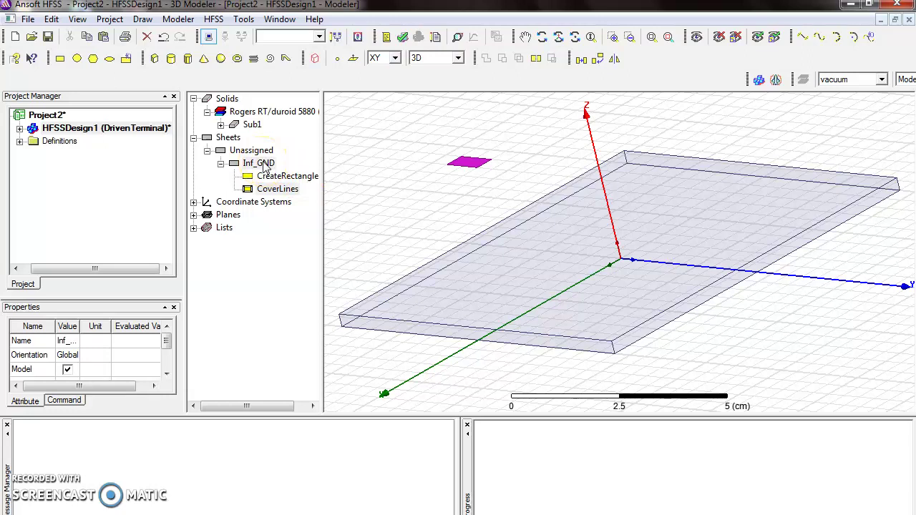
double_click(297, 181)
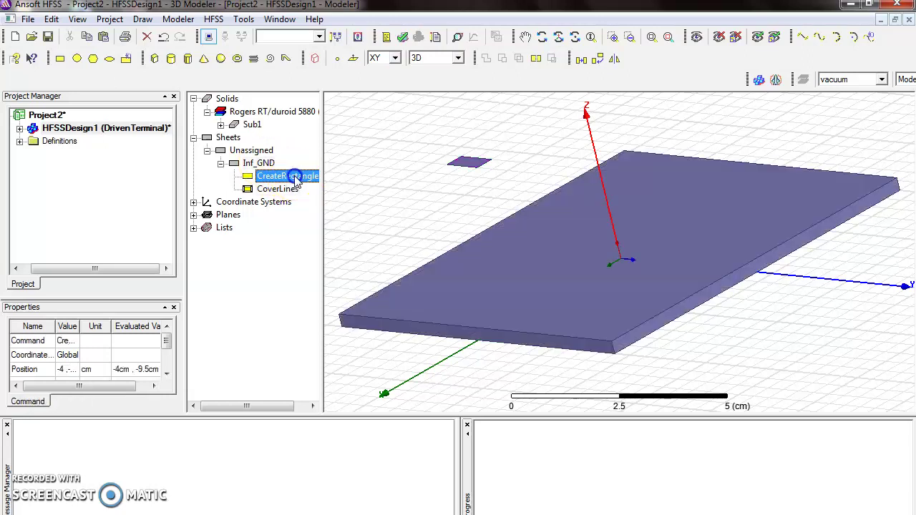
left_click(318, 230)
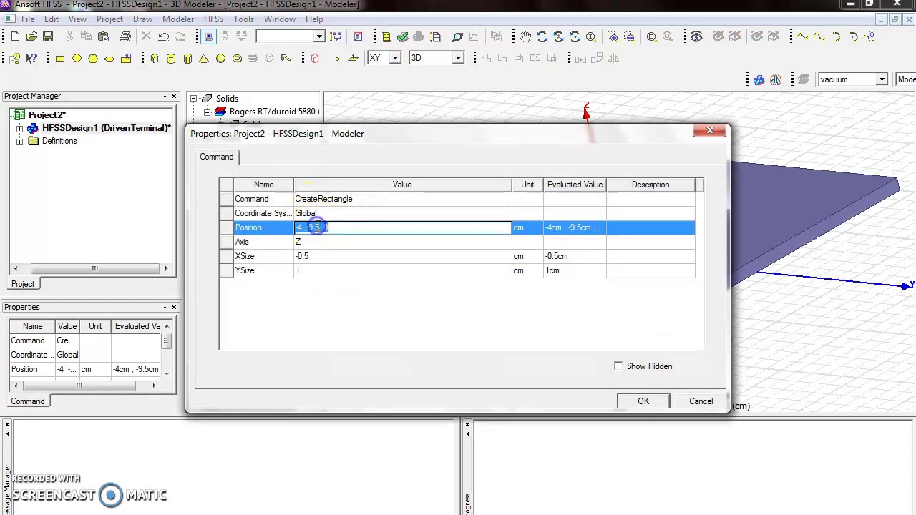
type("-5,")
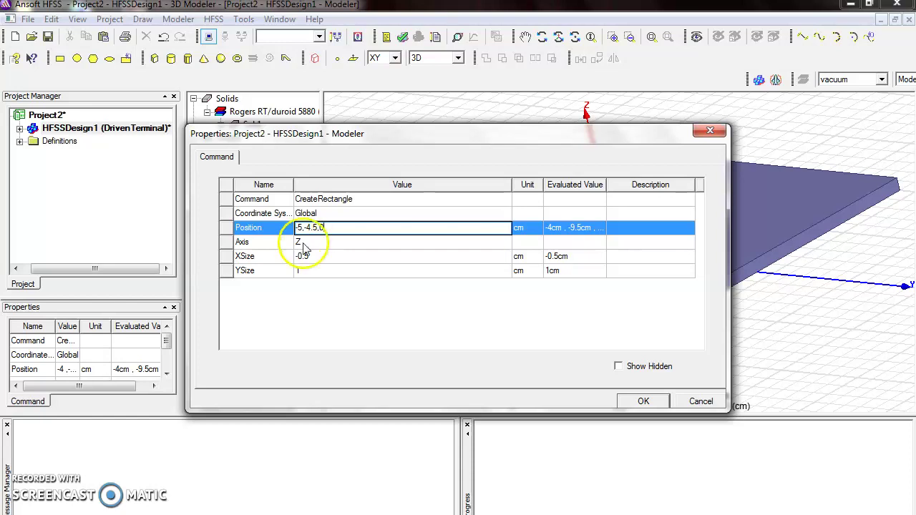
left_click(324, 257)
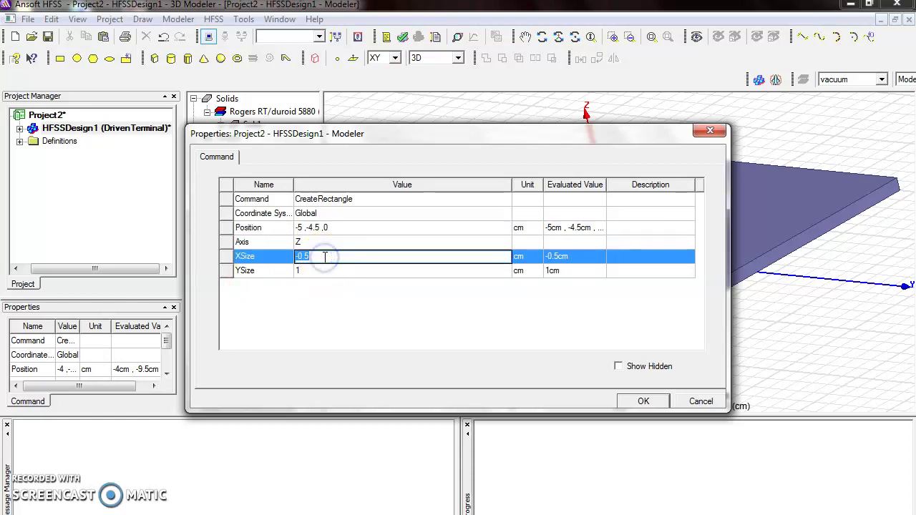
type("10")
left_click(304, 270)
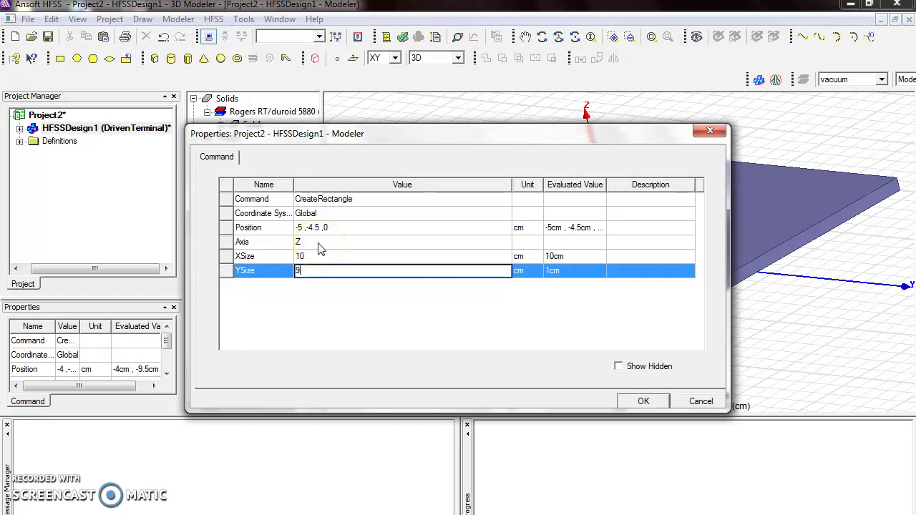
left_click(319, 267)
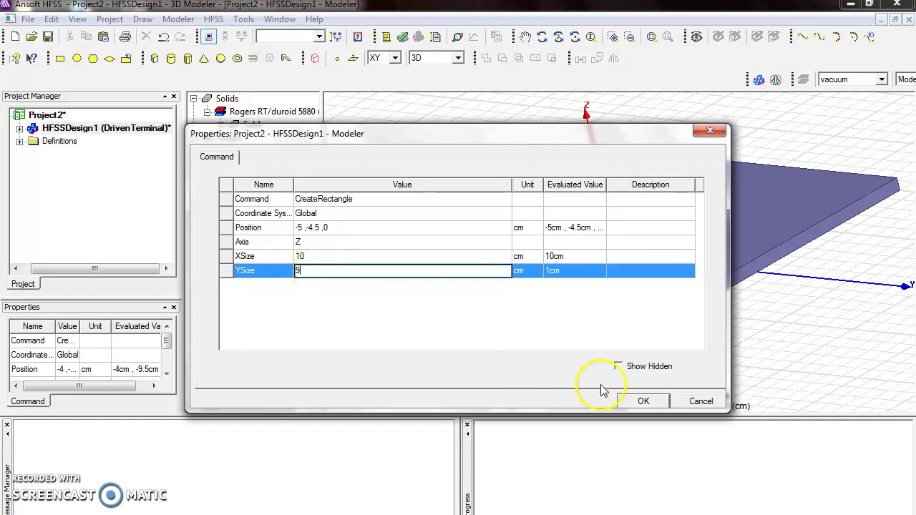
left_click(644, 401)
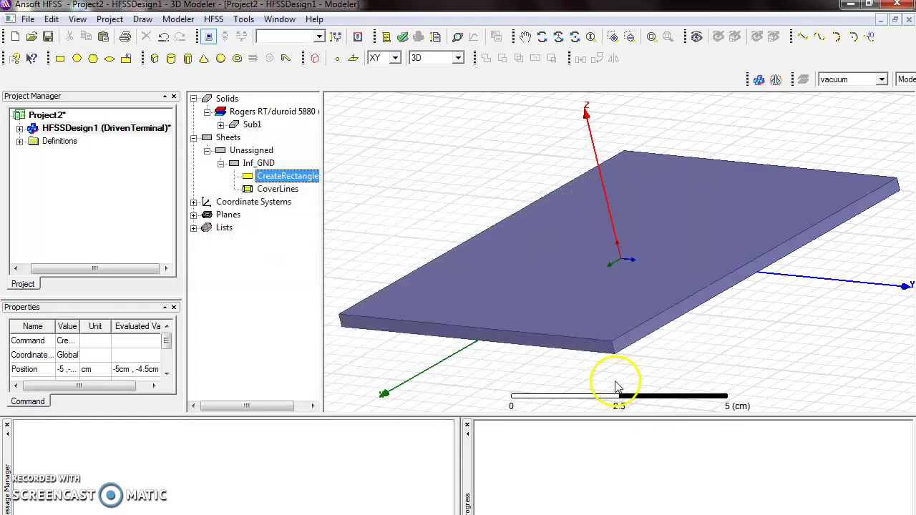
Select the Inf_GND sheet by name with Edit > Select > By Name.
left_click(274, 163)
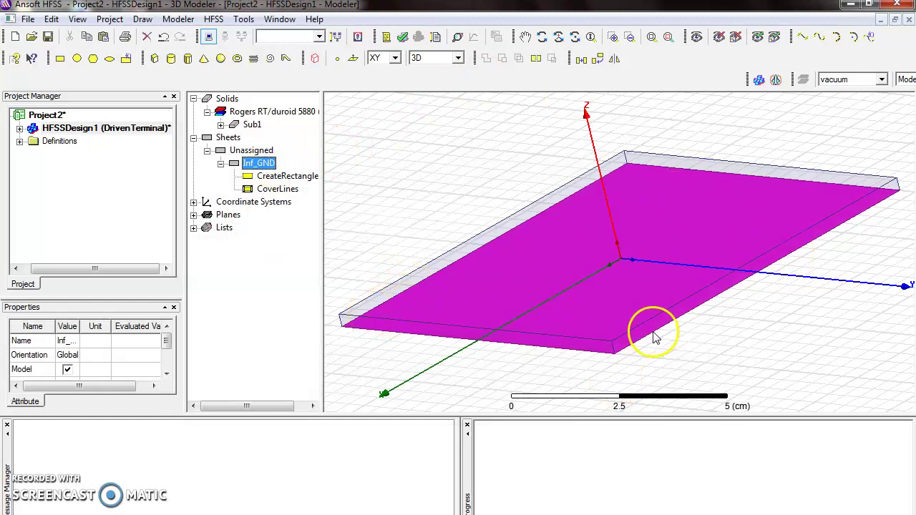
left_click(252, 125)
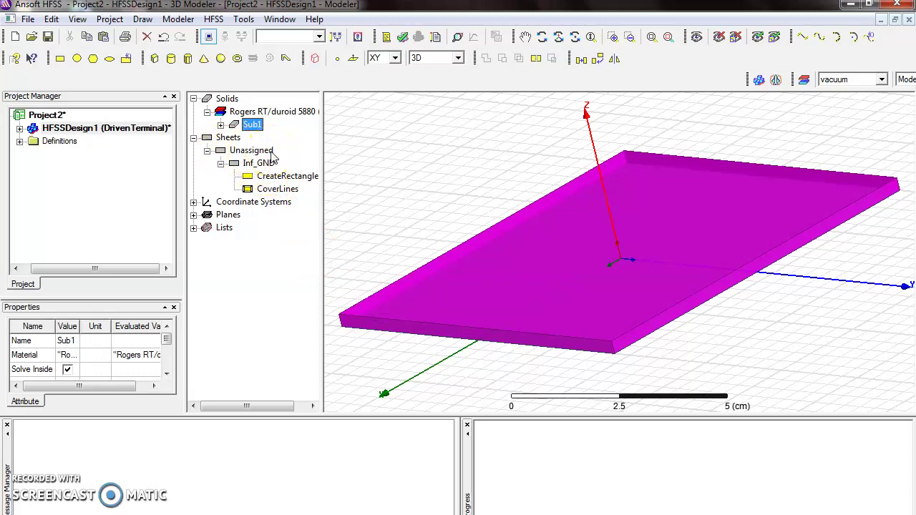
left_click(53, 20)
mouse_move(121, 219)
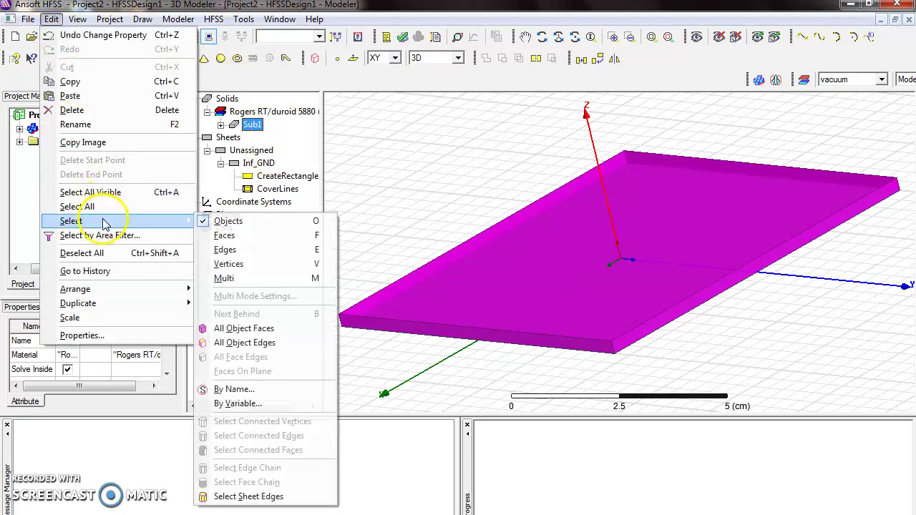
left_click(236, 389)
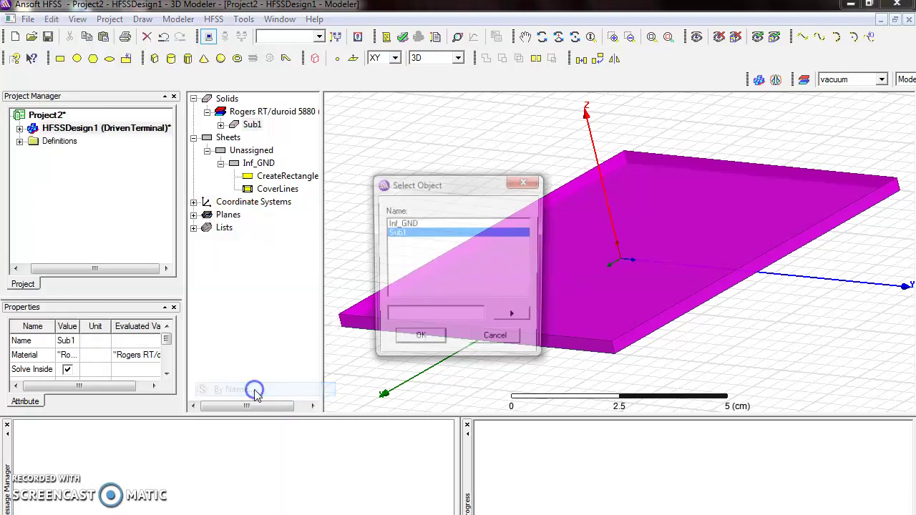
left_click(403, 224)
left_click(414, 343)
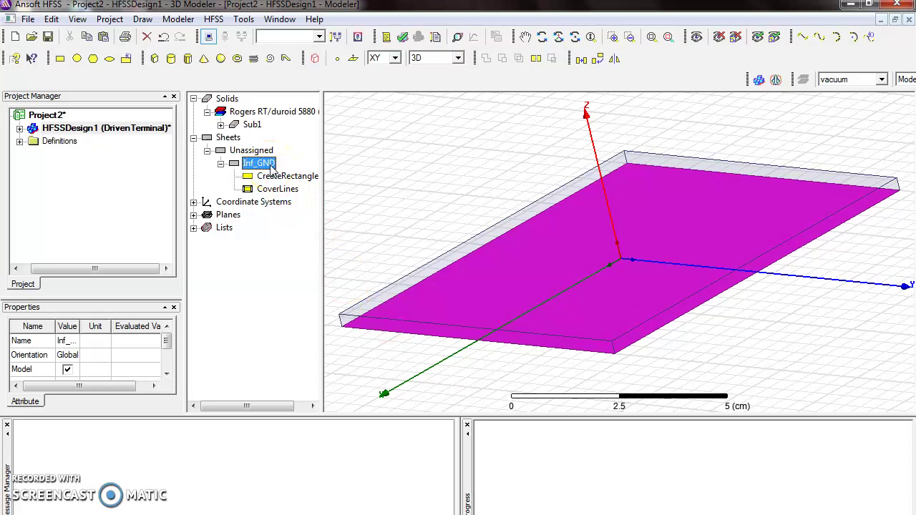
Give the Inf_GND sheet a named Perfect E boundary with Infinite Ground Plane ticked.
left_click(214, 18)
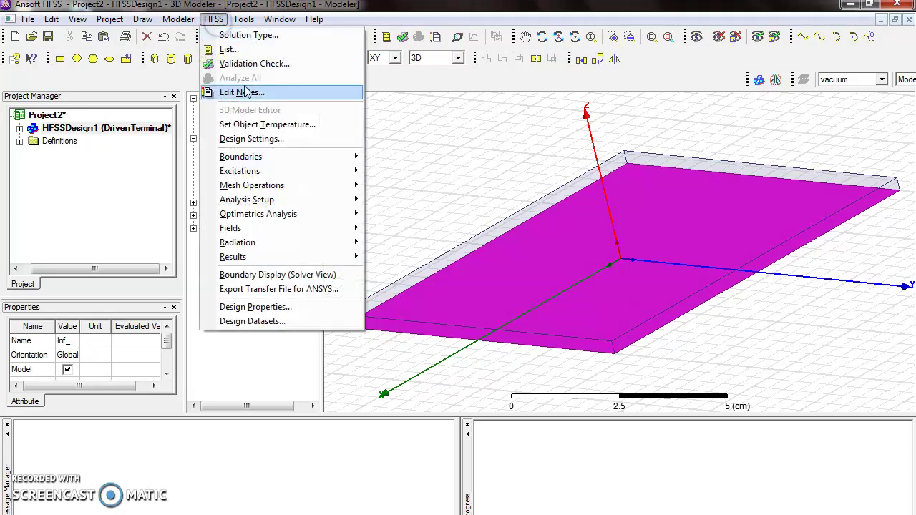
mouse_move(271, 159)
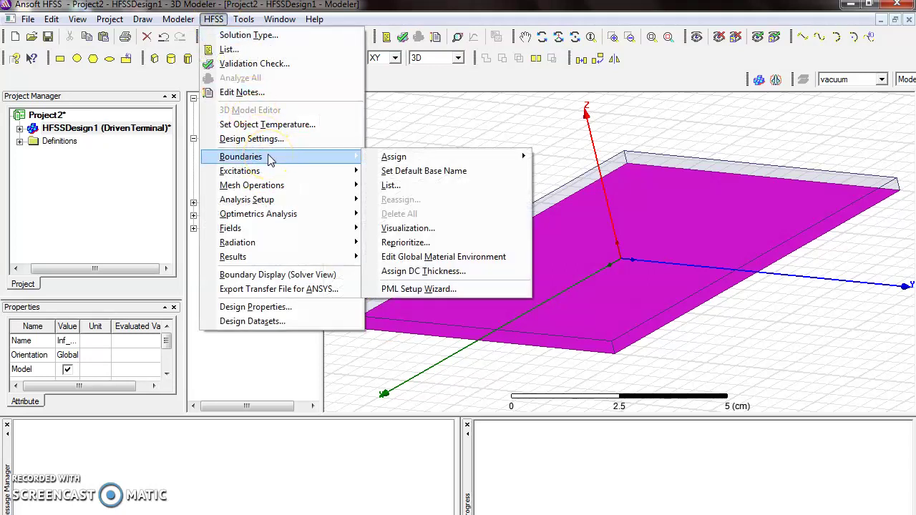
left_click(391, 159)
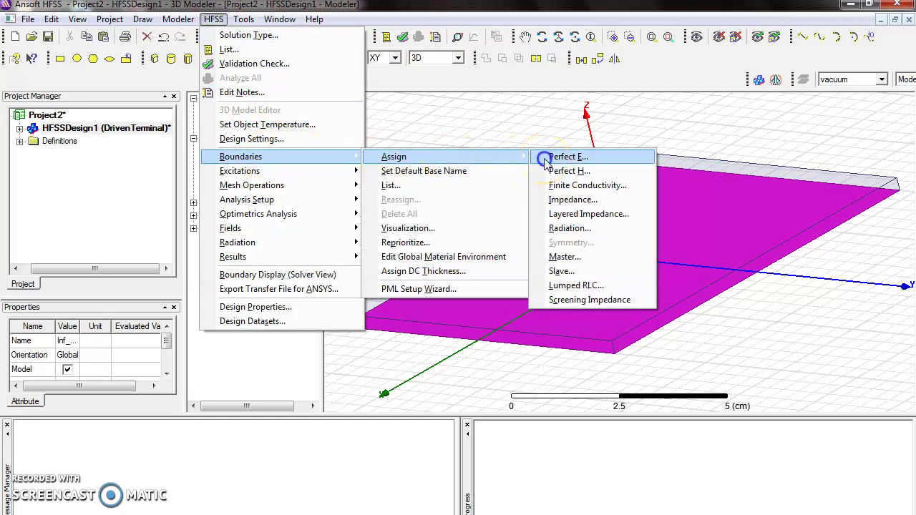
left_click(547, 161)
left_click(408, 185)
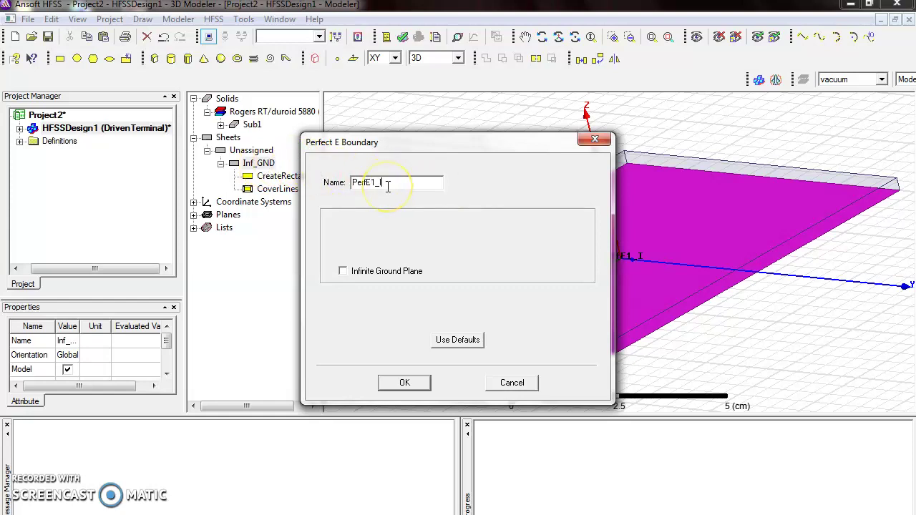
type("nf_GND")
left_click(343, 273)
left_click(400, 382)
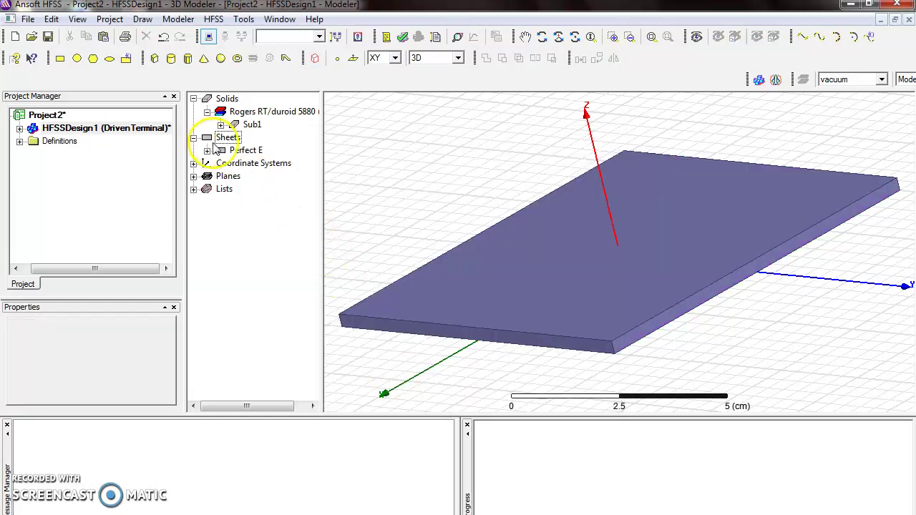
left_click(207, 151)
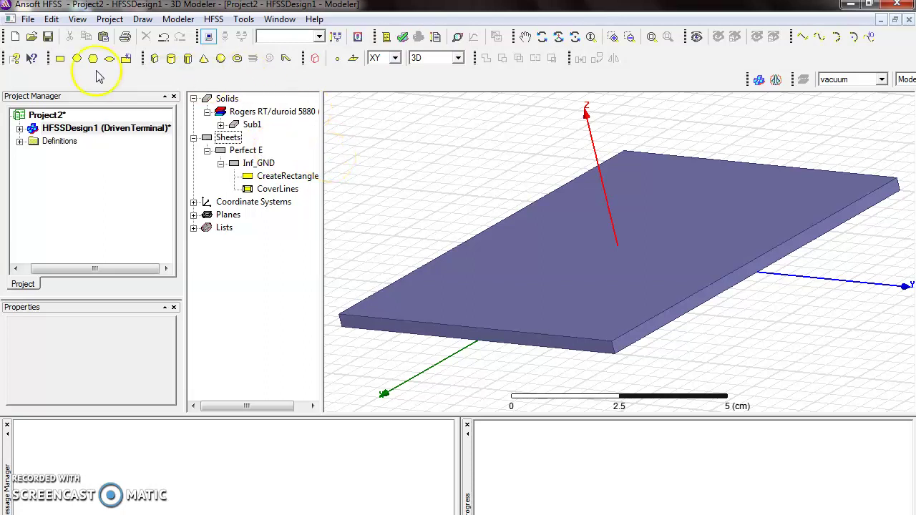
Draw a small circle centred near (-3.5, -9.5, 0) and rename it Cut_out.
left_click(76, 58)
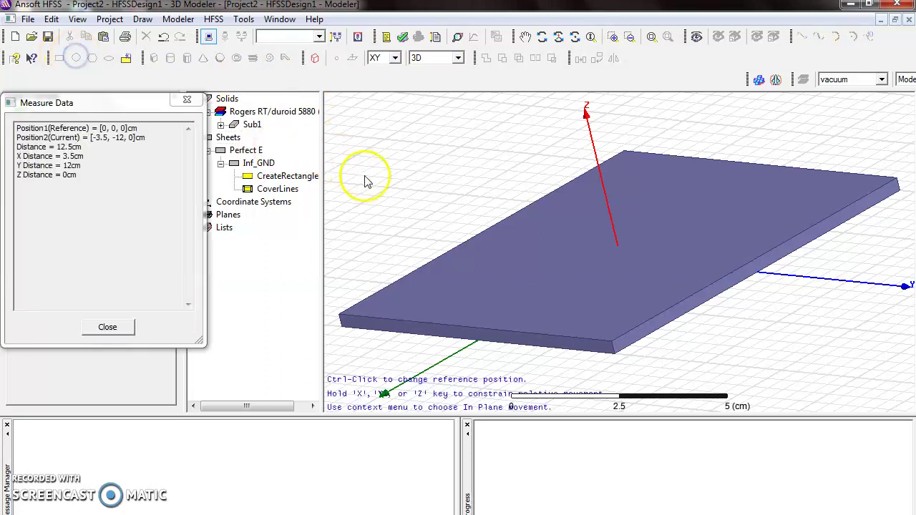
left_click(440, 171)
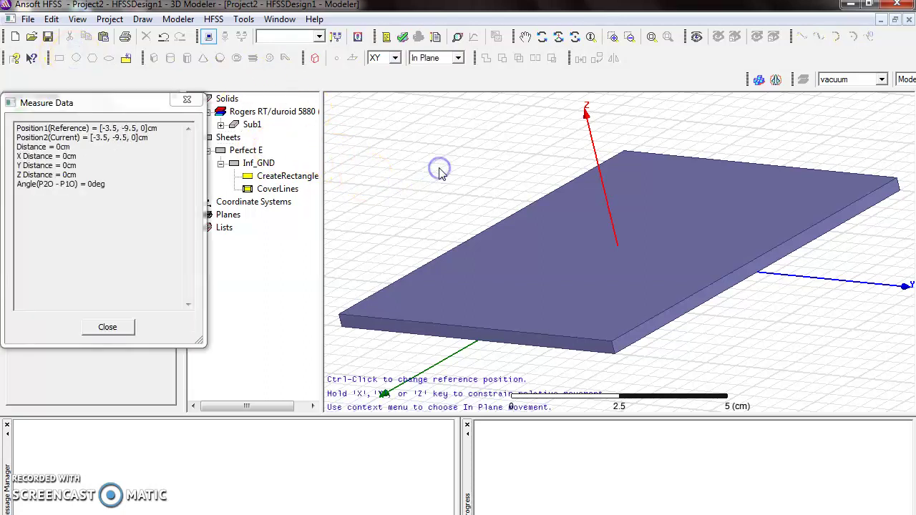
left_click(458, 58)
left_click(453, 73)
left_click(421, 184)
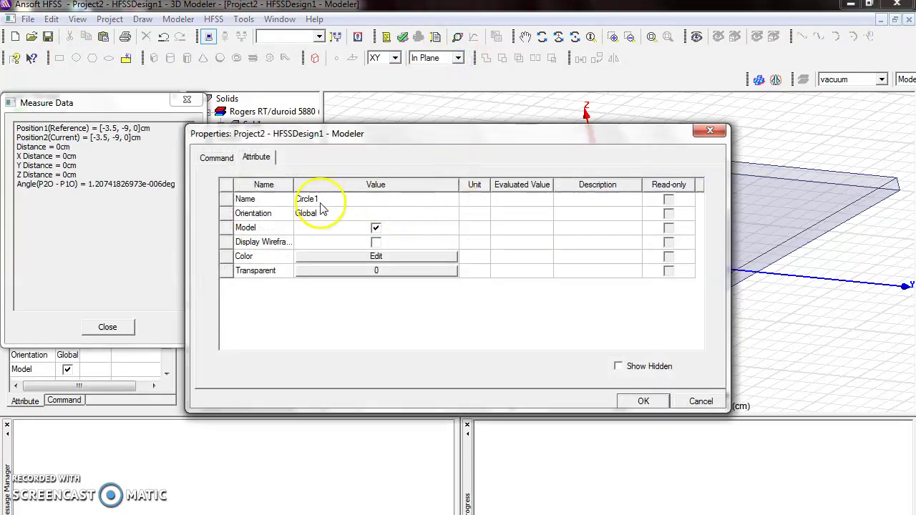
left_click(321, 199)
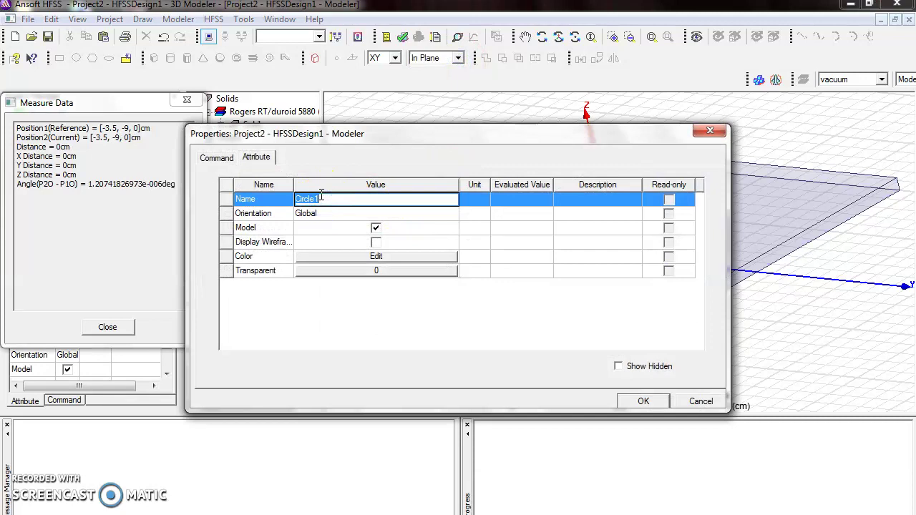
type("Cut_out")
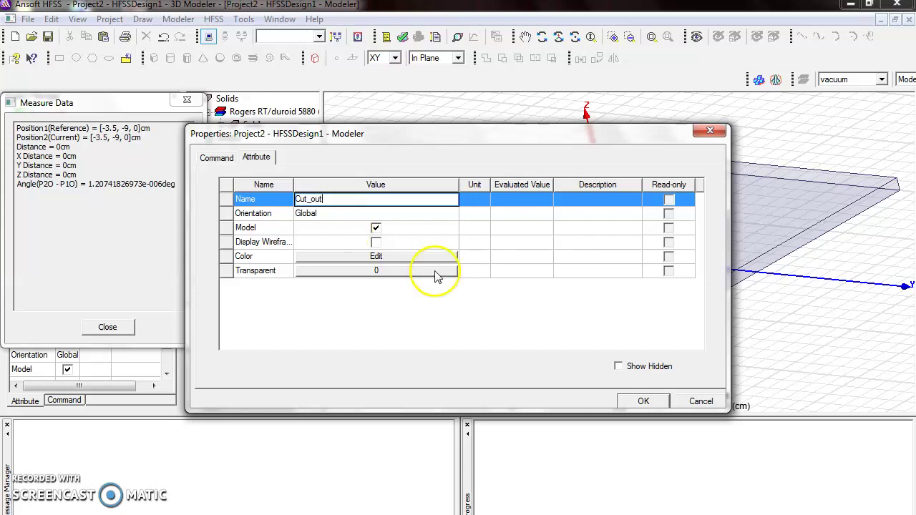
left_click(632, 403)
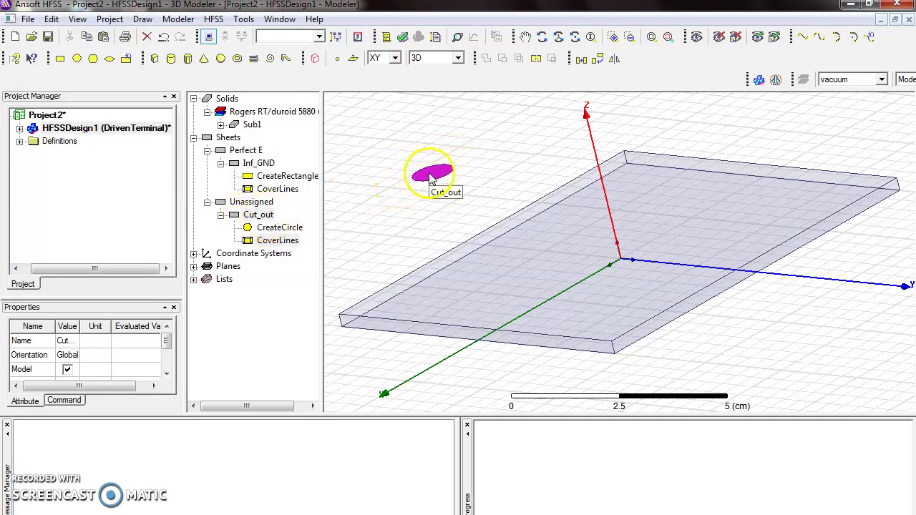
Set the Cut_out circle's centre to (-0.5, 0, 0) cm and its radius to 0.16 cm.
double_click(287, 230)
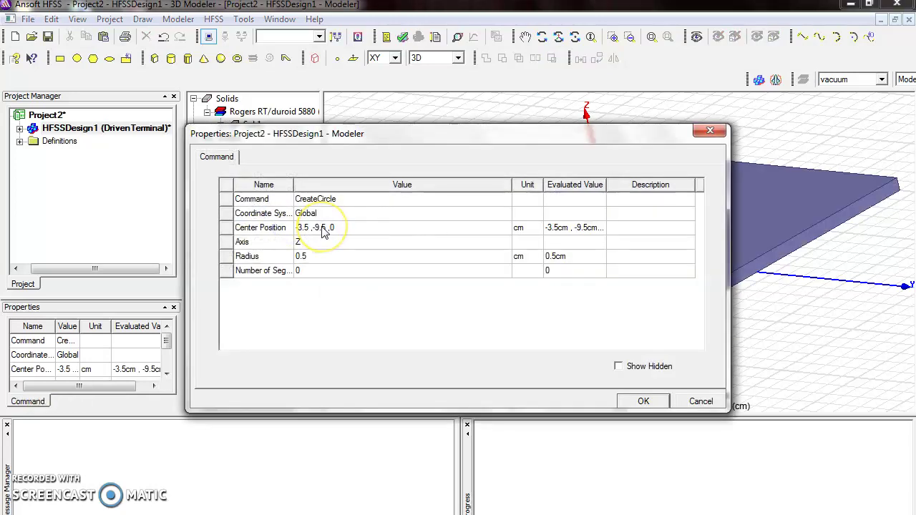
left_click(323, 230)
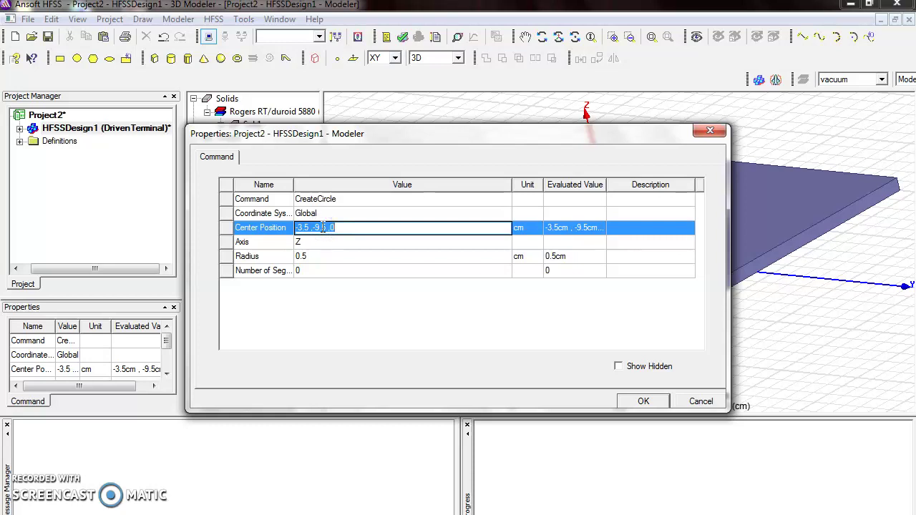
left_click(313, 224)
key("BackSpace")
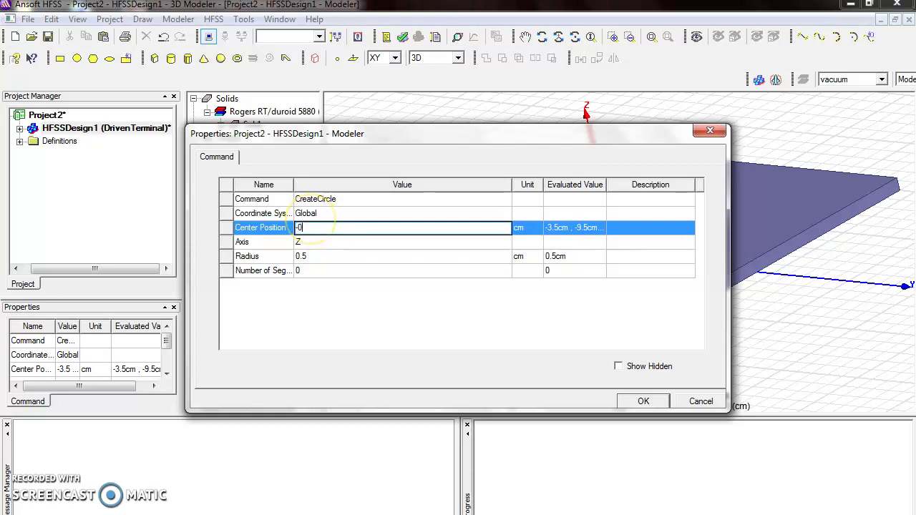
type("-0.5,0,0")
left_click(316, 256)
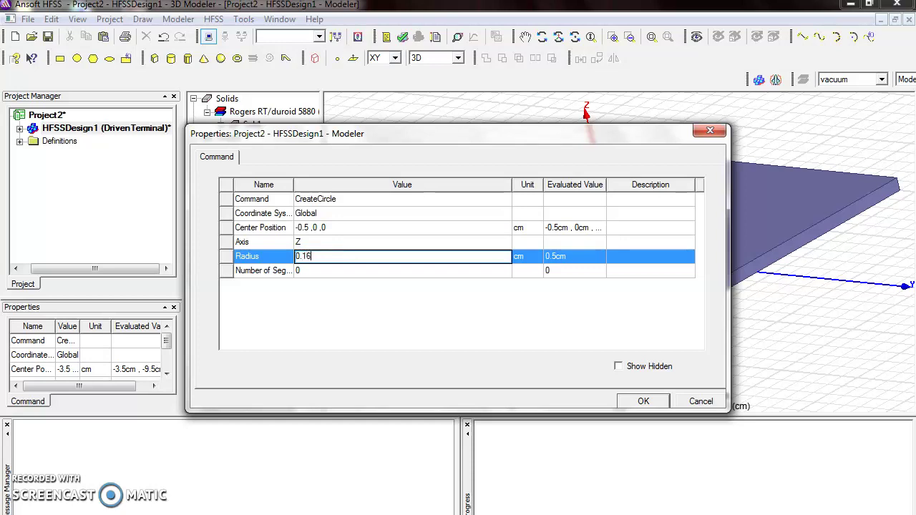
type("0.16")
left_click(643, 402)
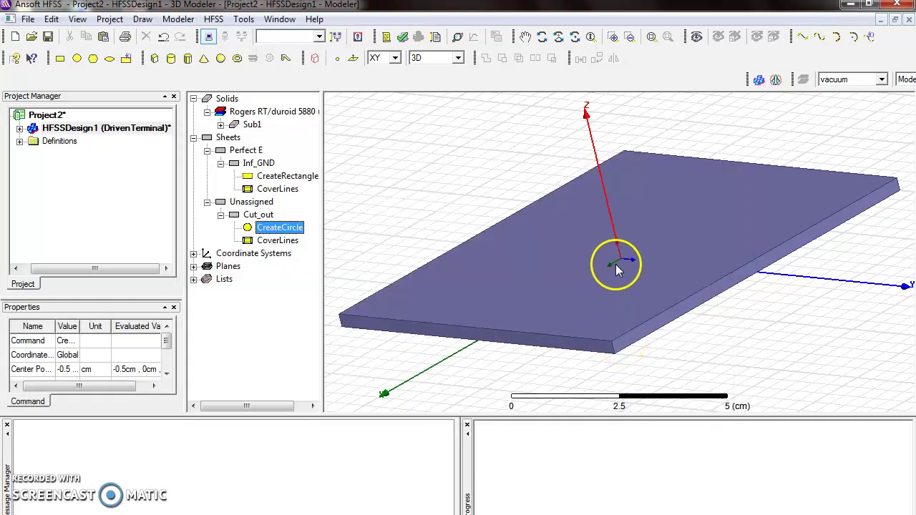
left_click(259, 216)
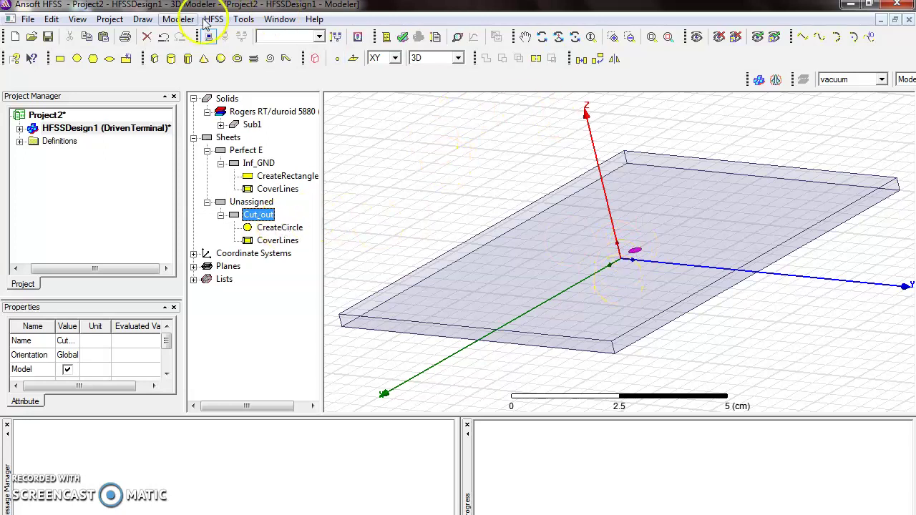
Use Select By Name to select both Cut_out and Inf_GND.
left_click(51, 19)
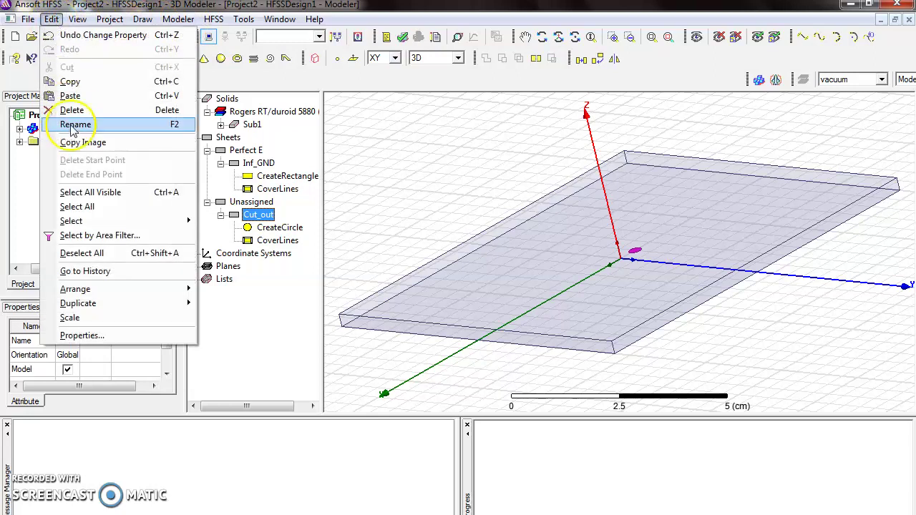
mouse_move(95, 224)
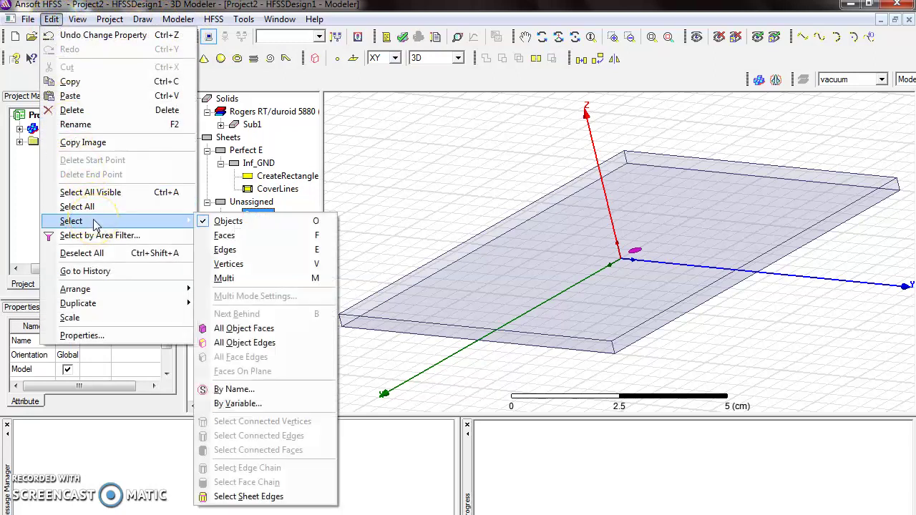
left_click(256, 389)
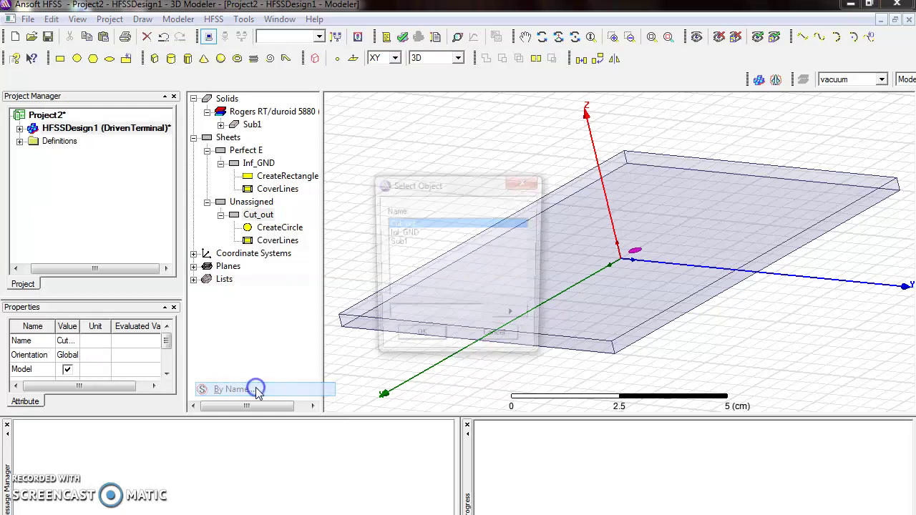
left_click(418, 226)
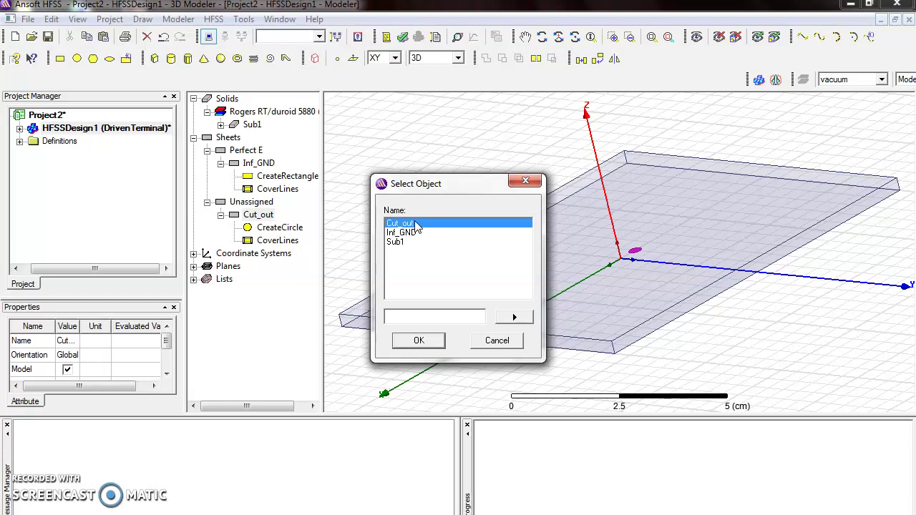
left_click(418, 226)
left_click(416, 231, "ctrl")
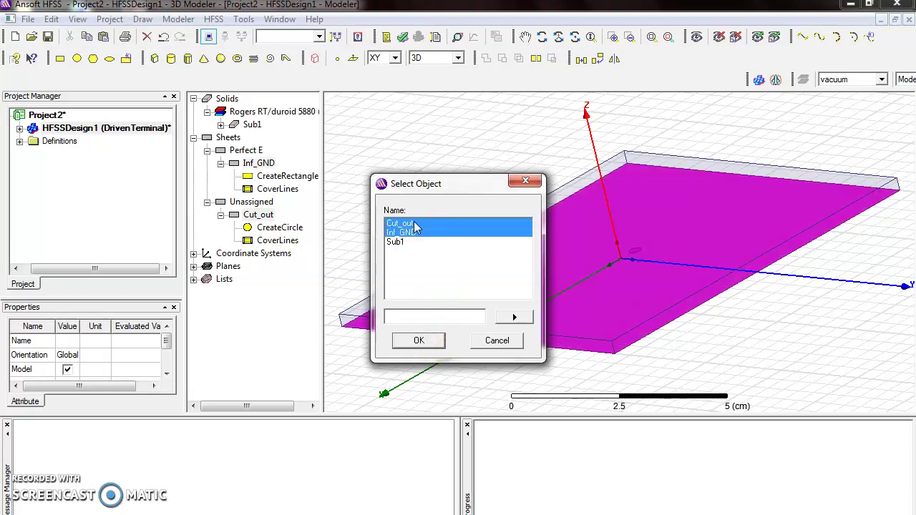
left_click(420, 243)
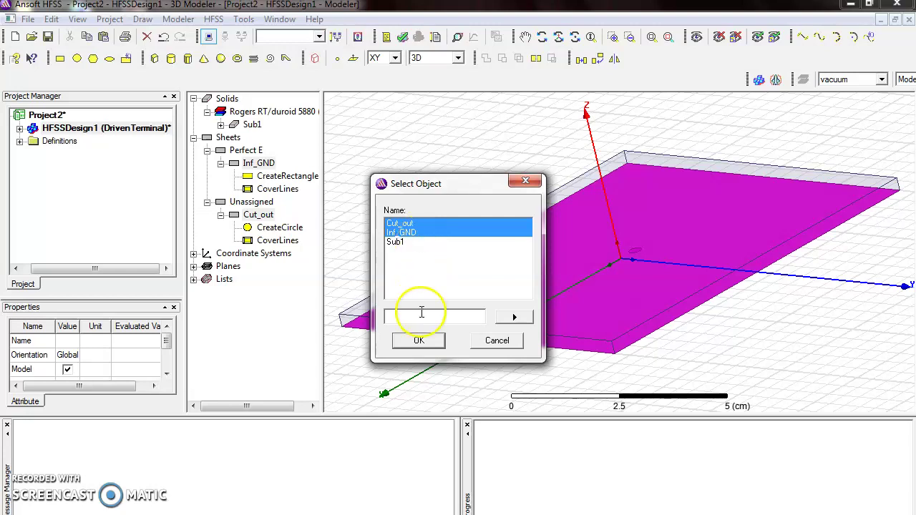
left_click(419, 341)
left_click(421, 322)
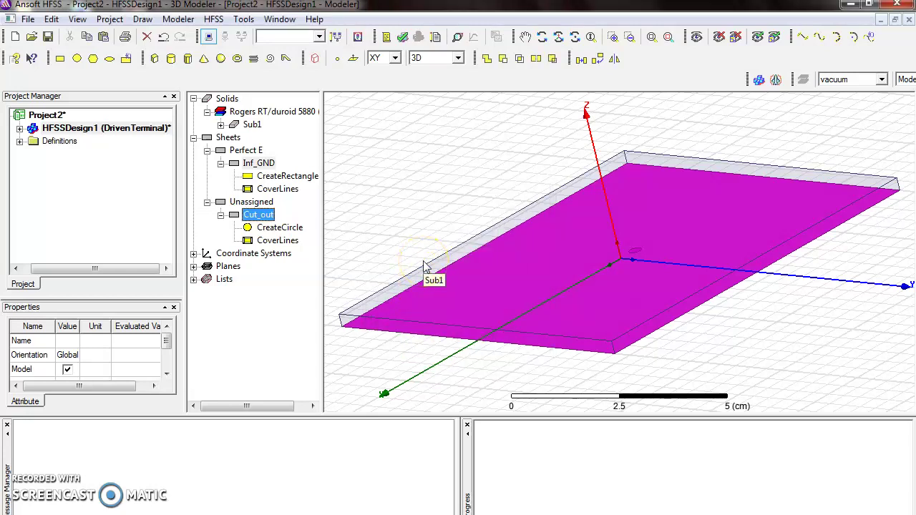
Subtract Cut_out from Inf_GND, with Inf_GND as the blank part and Cut_out as the tool.
left_click(179, 19)
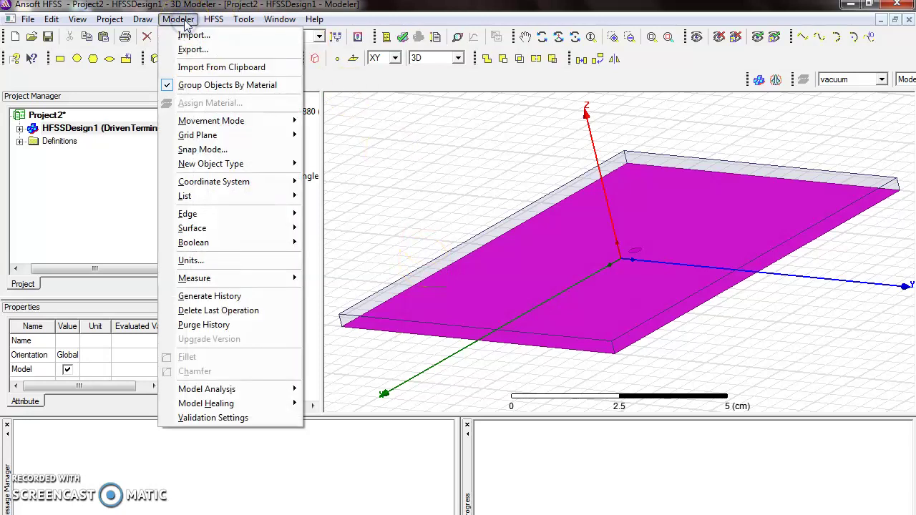
mouse_move(187, 244)
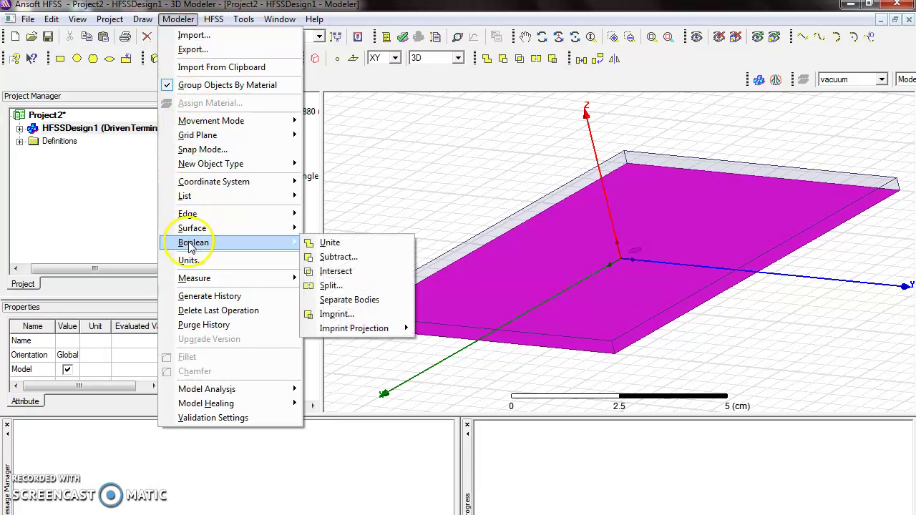
left_click(338, 257)
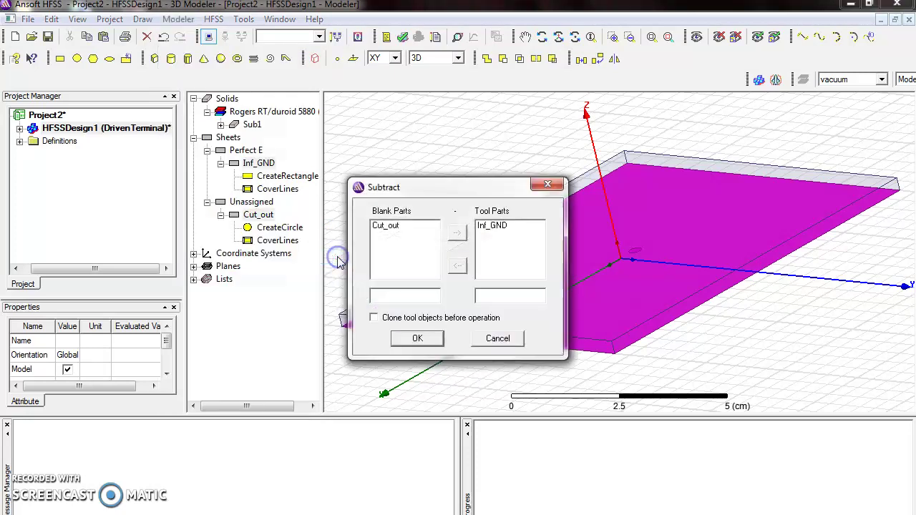
left_click(388, 226)
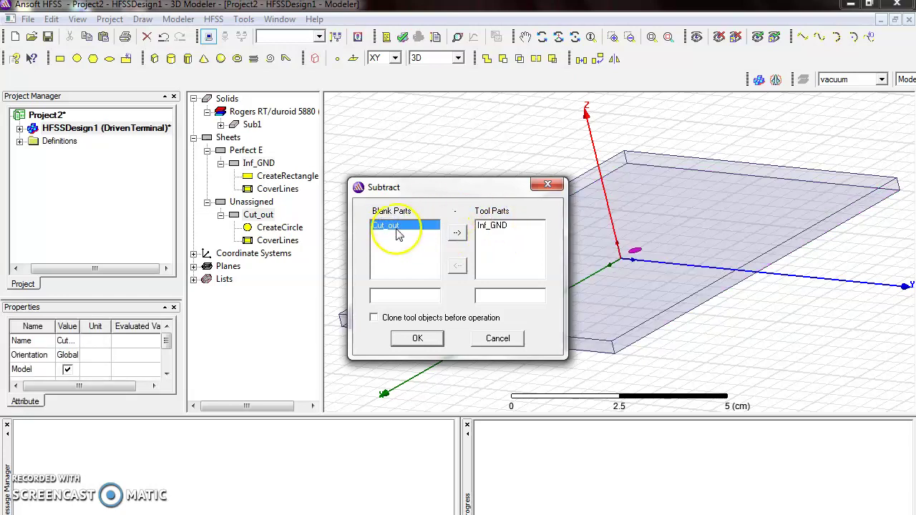
left_click(456, 234)
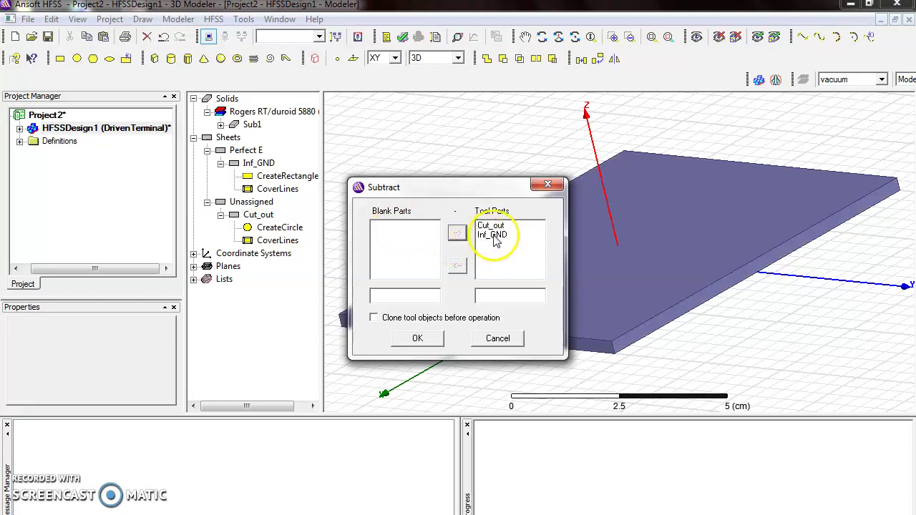
left_click(493, 235)
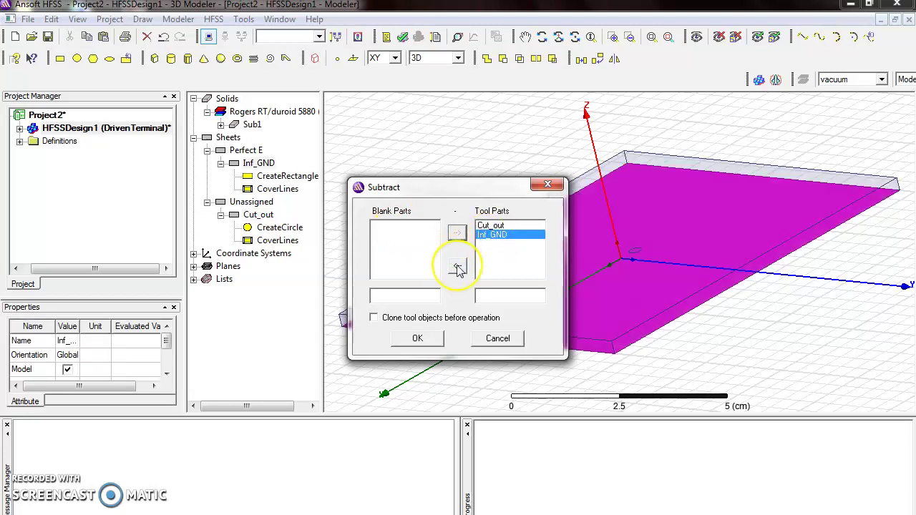
left_click(457, 267)
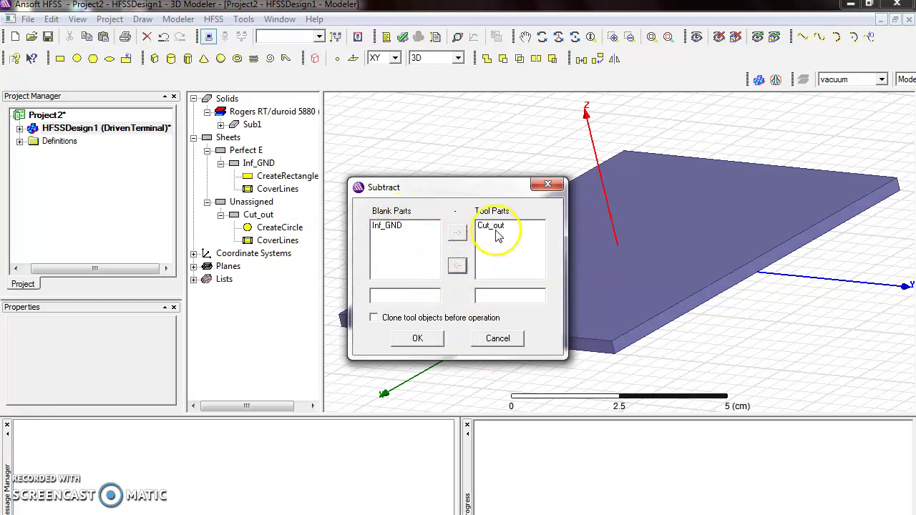
left_click(419, 339)
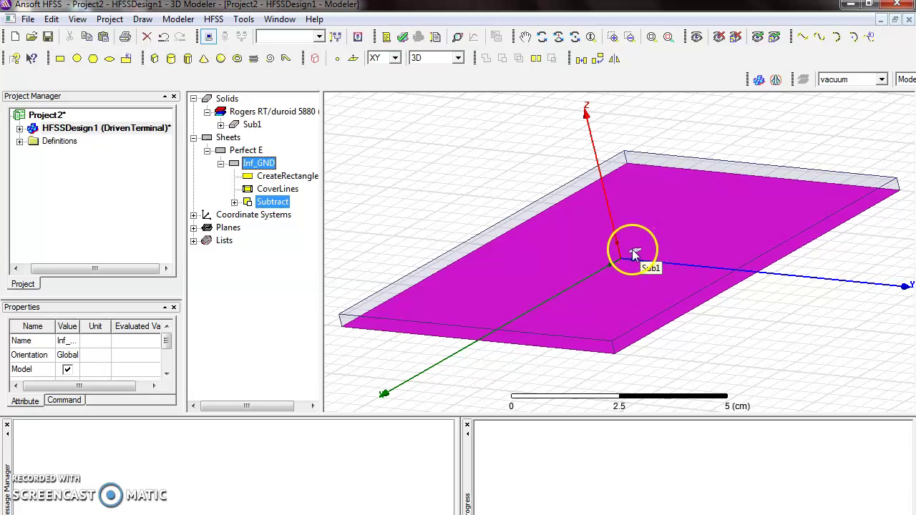
left_click(234, 202)
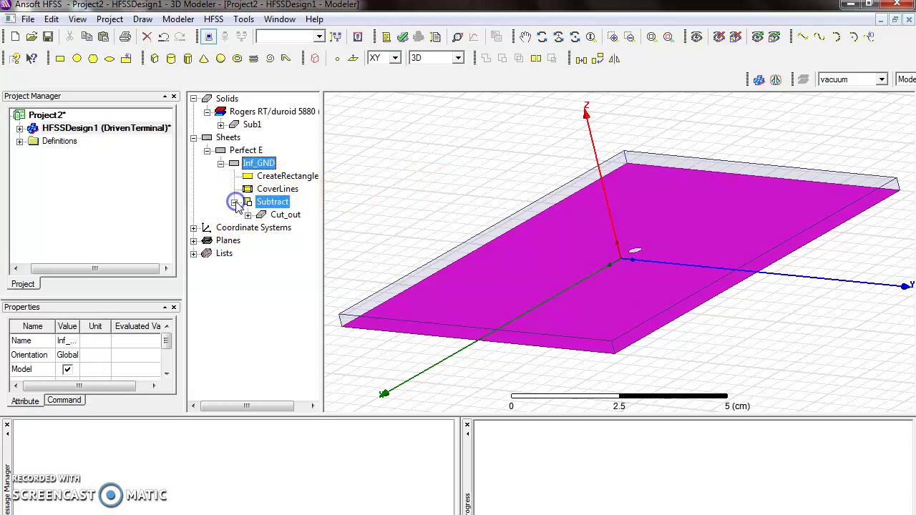
Draw a rectangle starting at corner (-3, -8.5, 0) and rename it Patch.
left_click(60, 59)
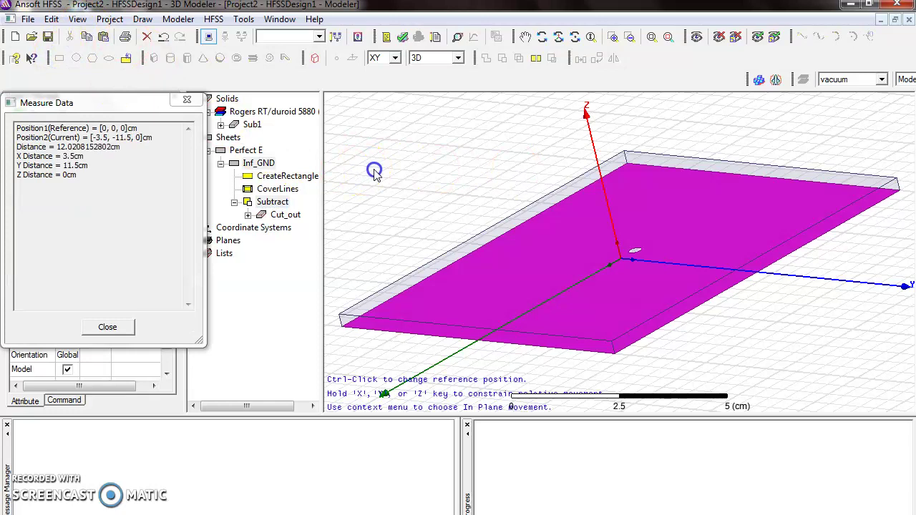
left_click(454, 184, "ctrl")
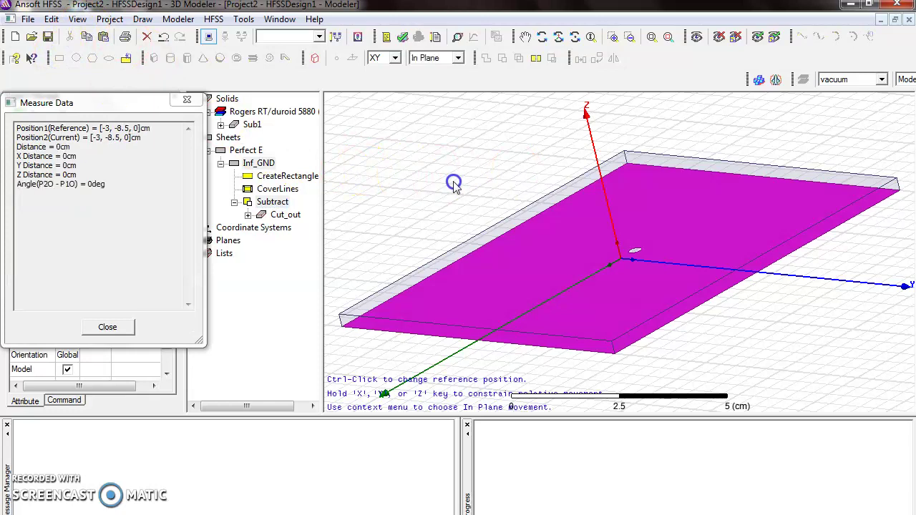
left_click(458, 58)
left_click(457, 75)
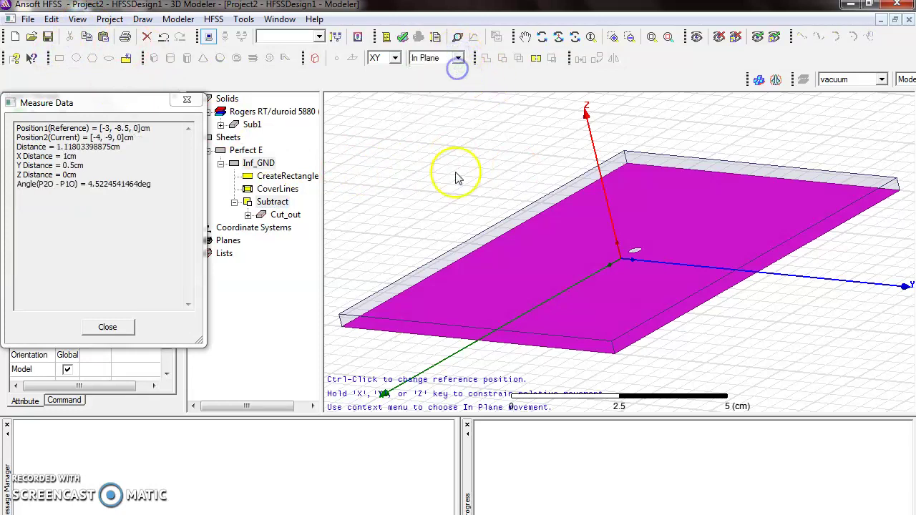
left_click(480, 163)
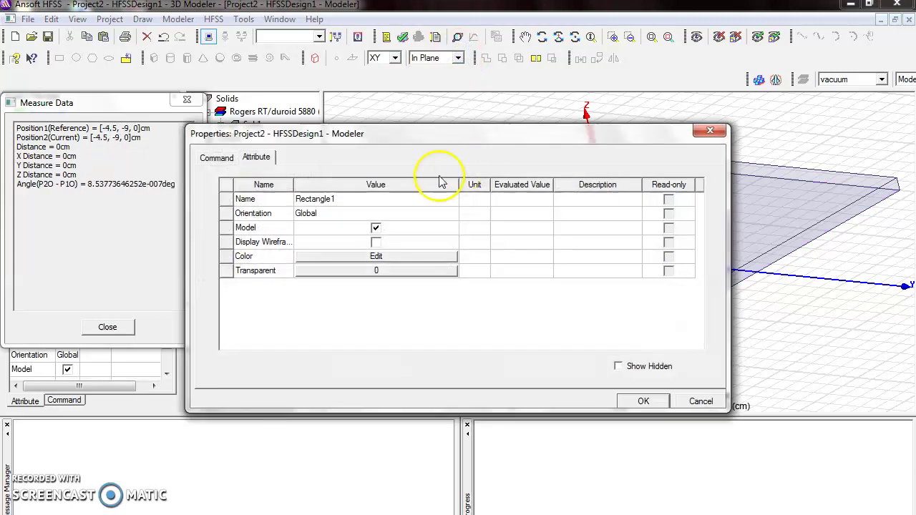
double_click(346, 200)
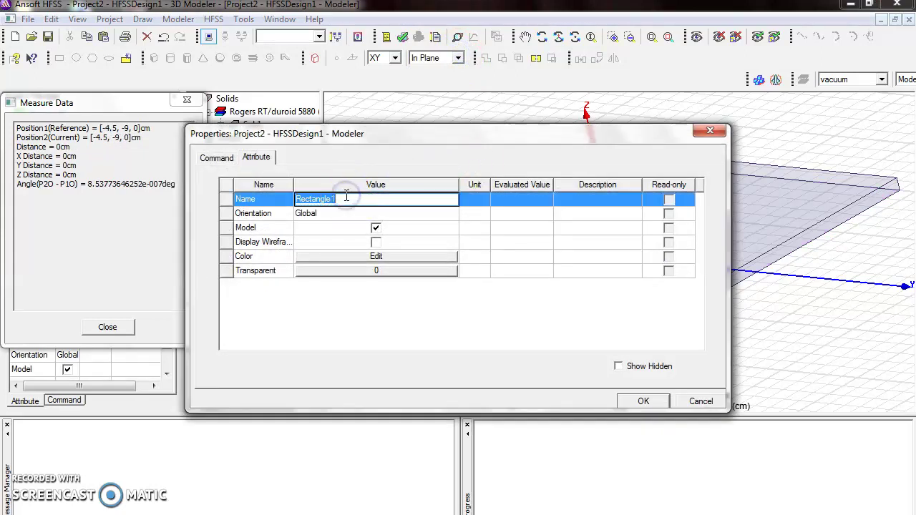
type("Patch")
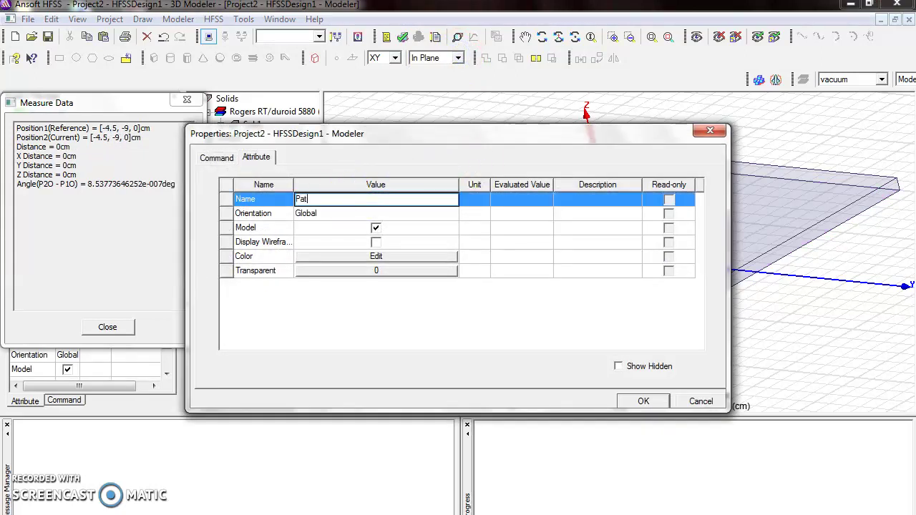
left_click(643, 402)
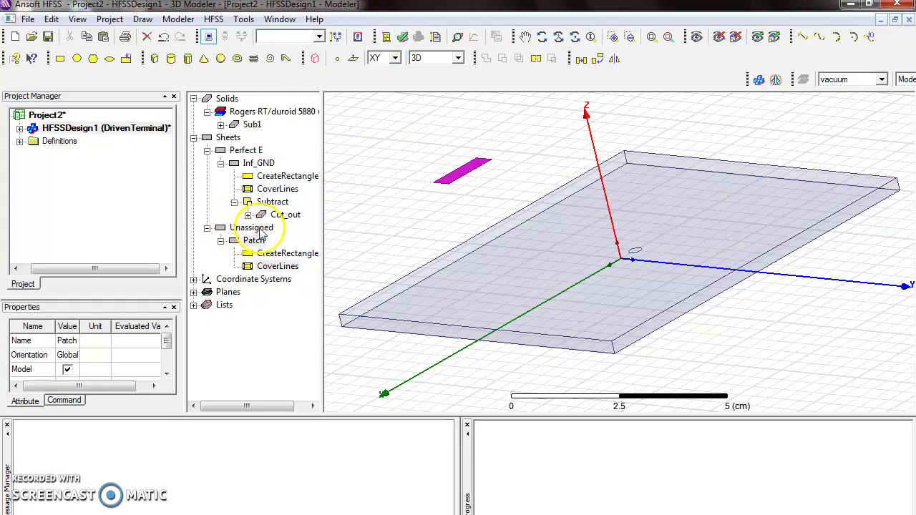
Set the Patch position to (-2, -1.5, 0.32) cm with XSize 4 cm and YSize 3 cm.
double_click(292, 254)
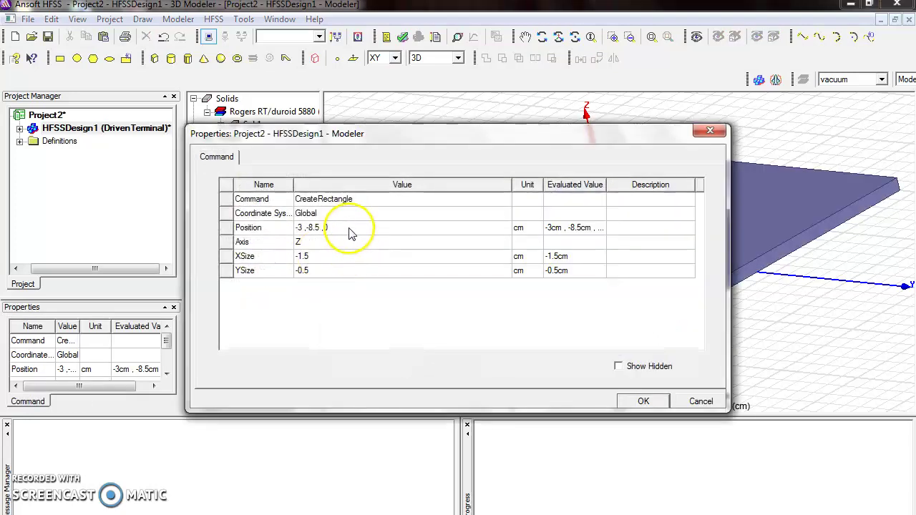
left_click(351, 227)
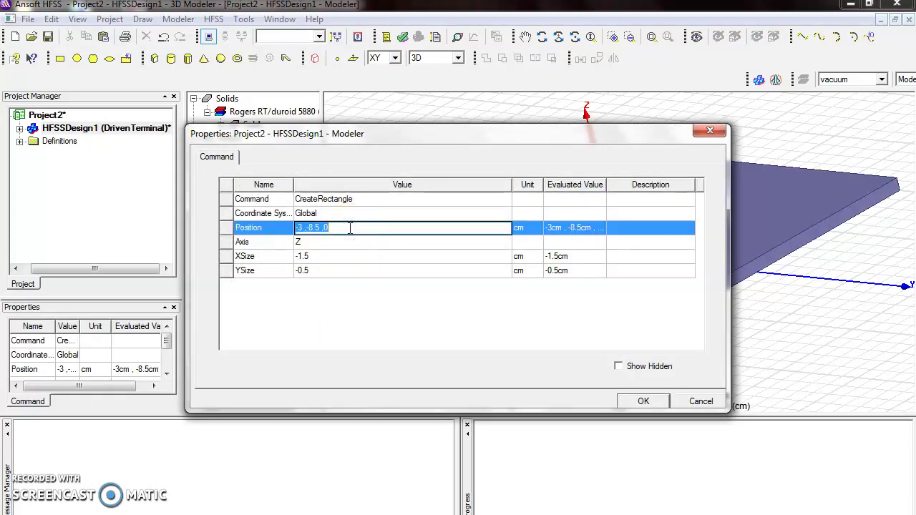
key("BackSpace")
left_click(327, 256)
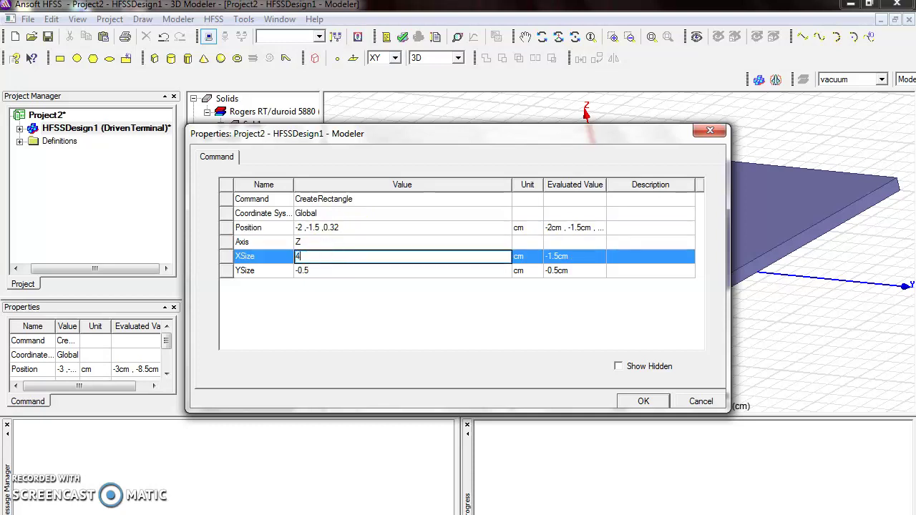
left_click(323, 270)
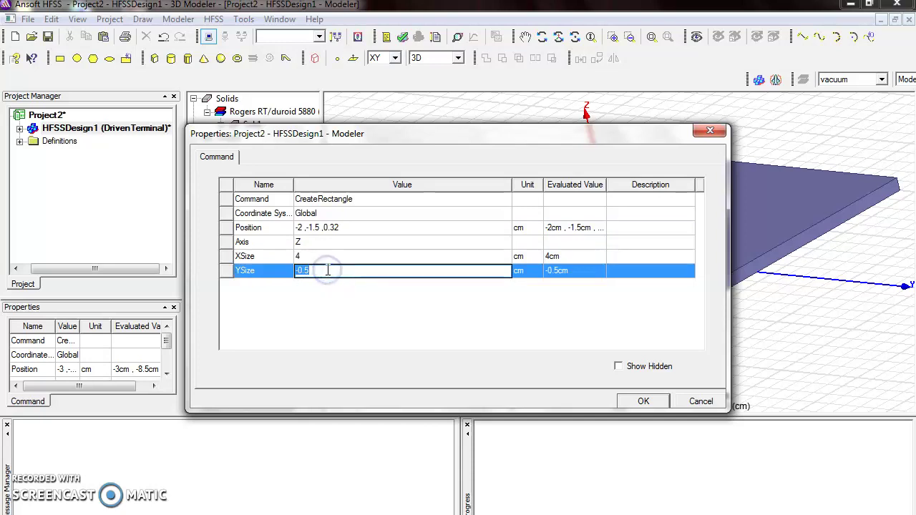
type("3")
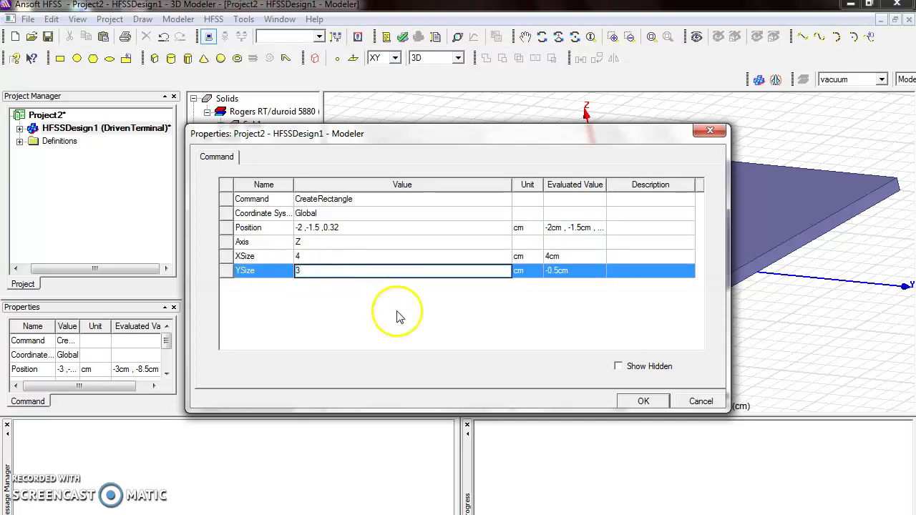
left_click(643, 401)
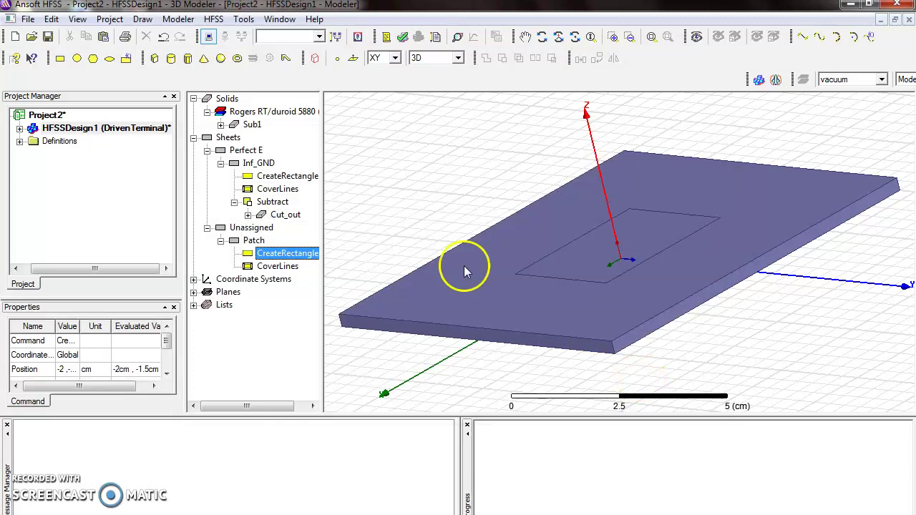
left_click(255, 241)
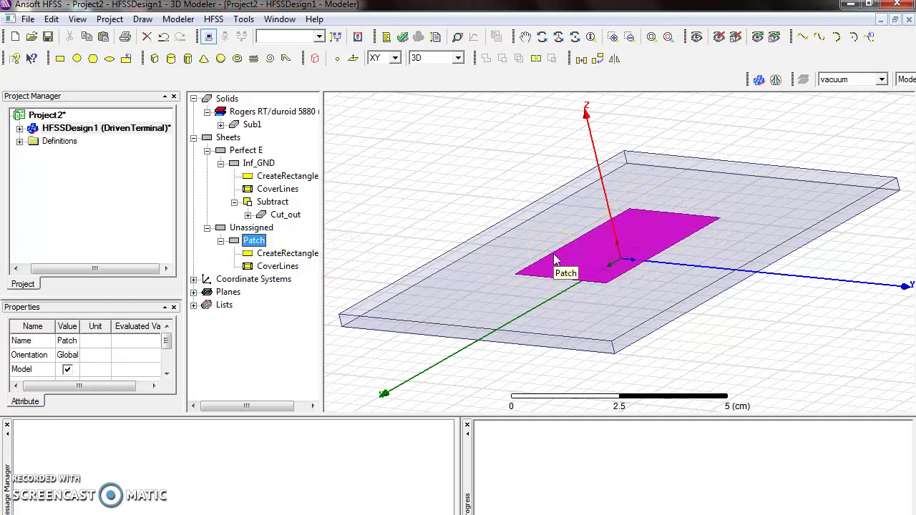
left_click(254, 125)
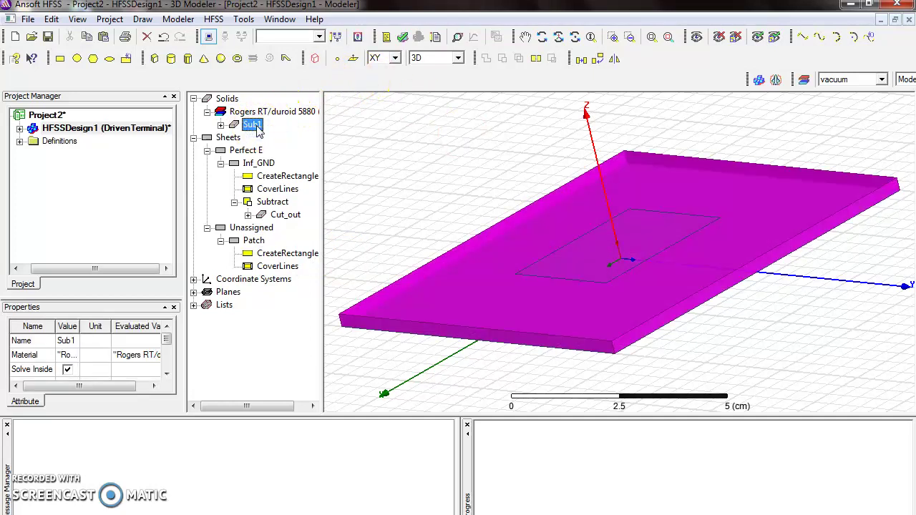
left_click(258, 163)
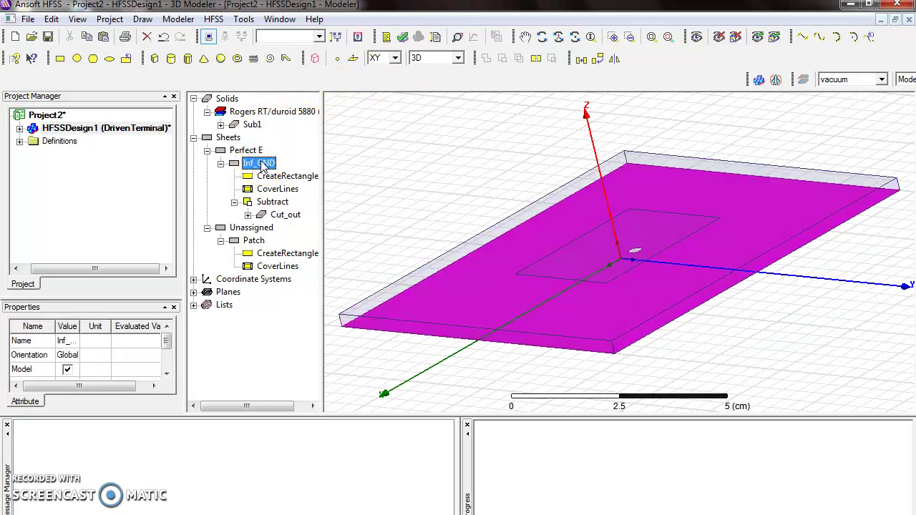
left_click(285, 216)
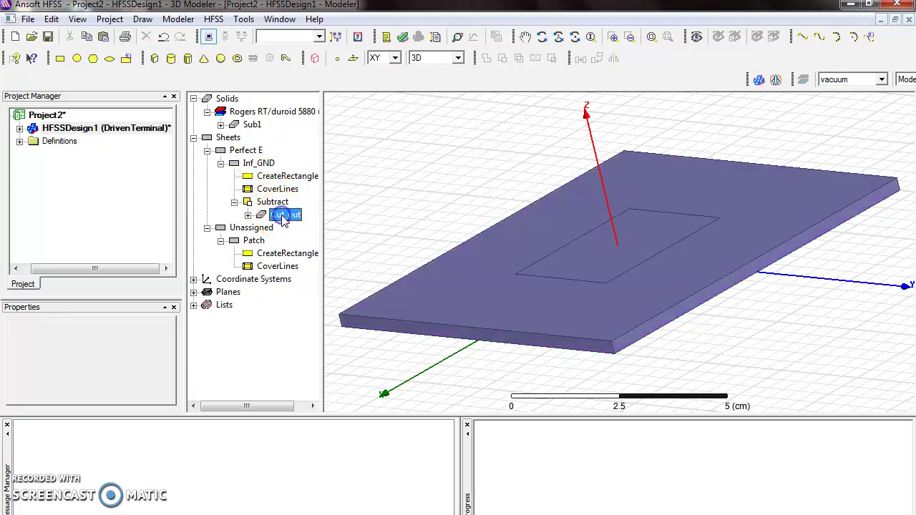
left_click(248, 215)
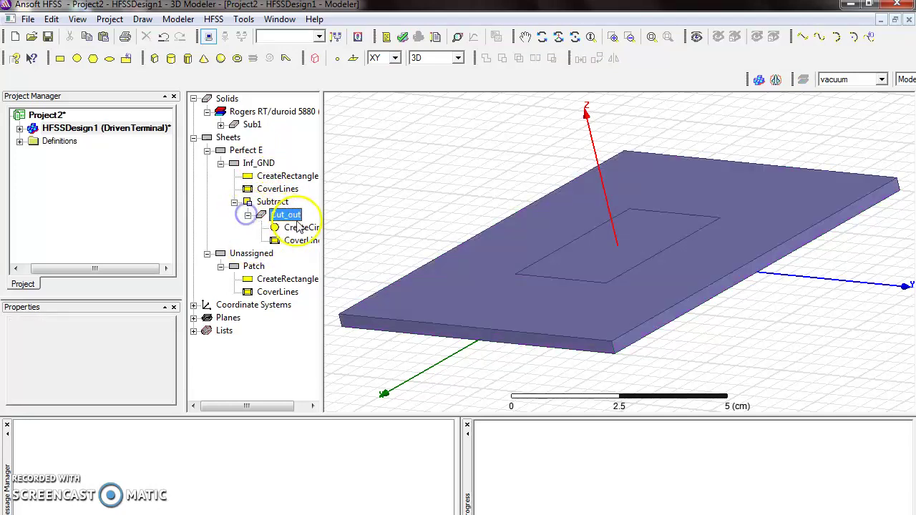
left_click(301, 228)
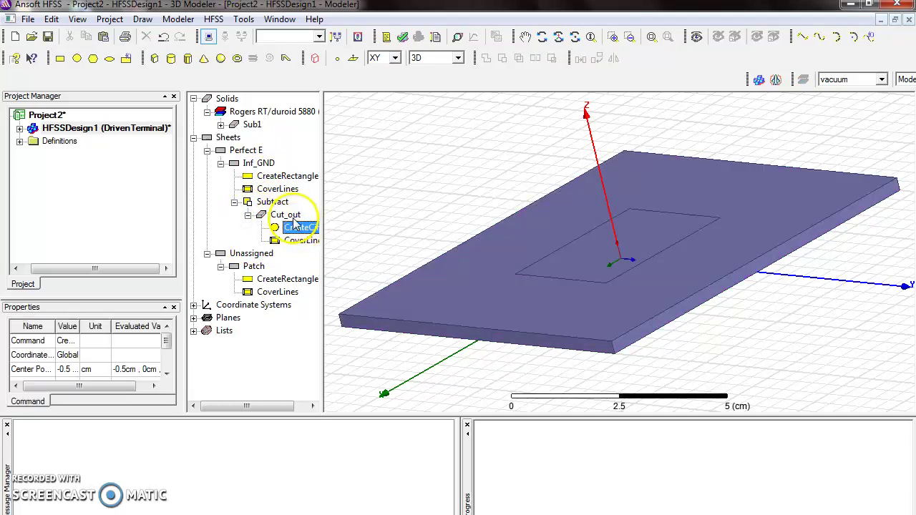
left_click(257, 266)
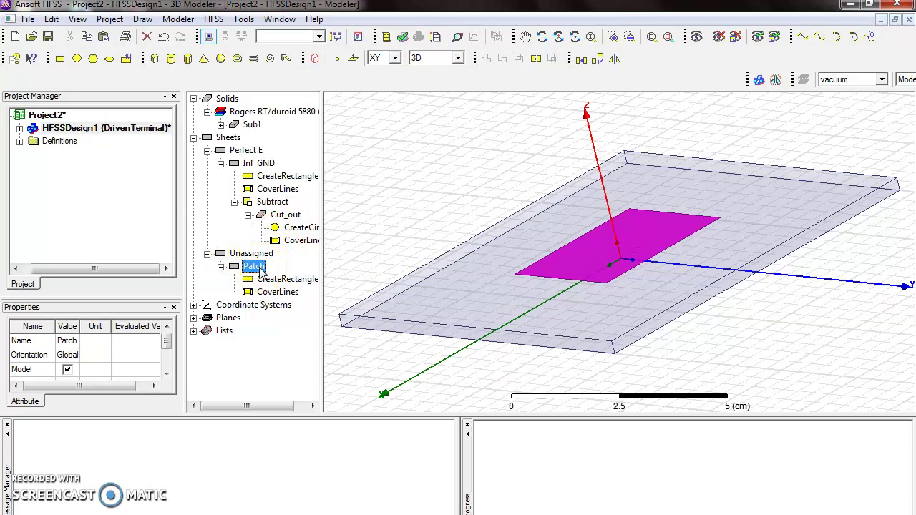
Assign the Patch sheet a Perfect E boundary named PerfE_Patch.
left_click(213, 20)
mouse_move(286, 158)
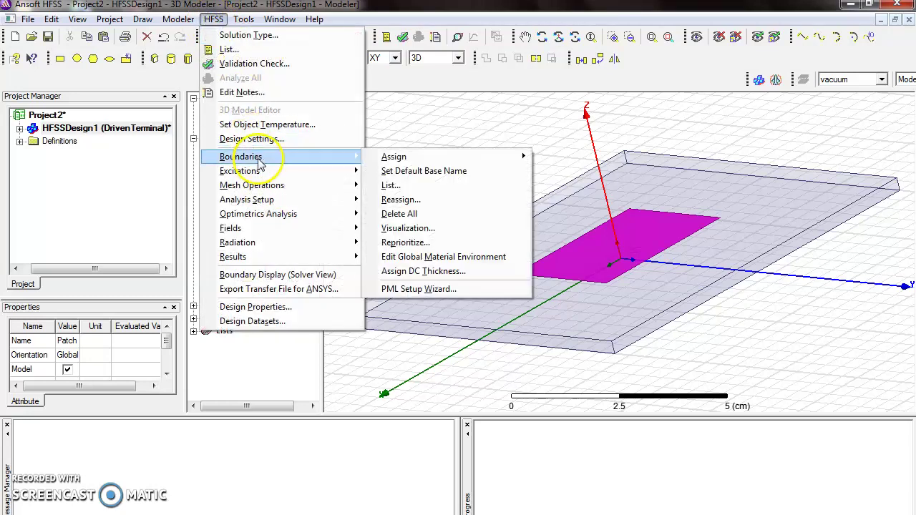
mouse_move(390, 156)
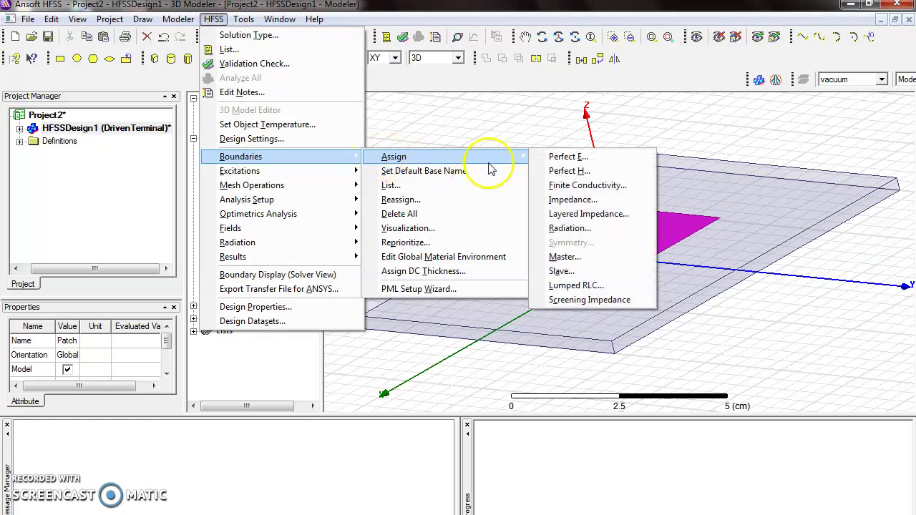
left_click(560, 163)
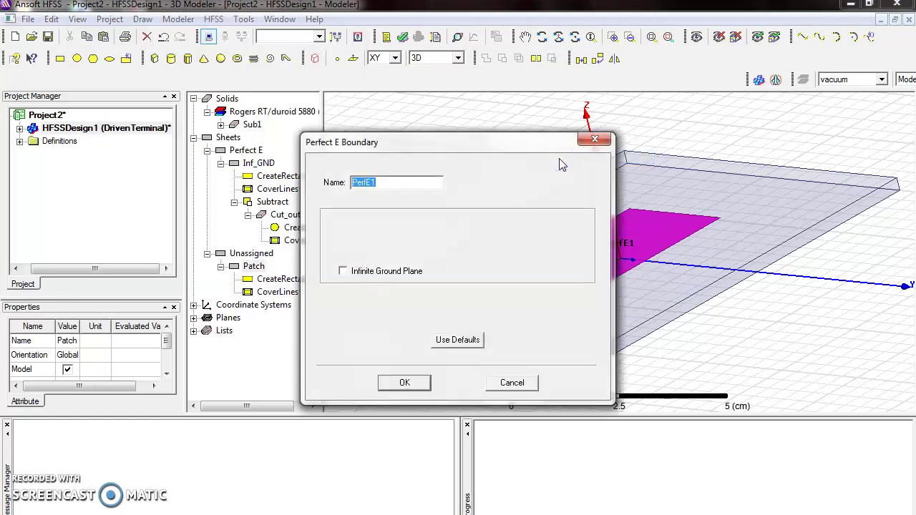
left_click(407, 184)
key("BackSpace")
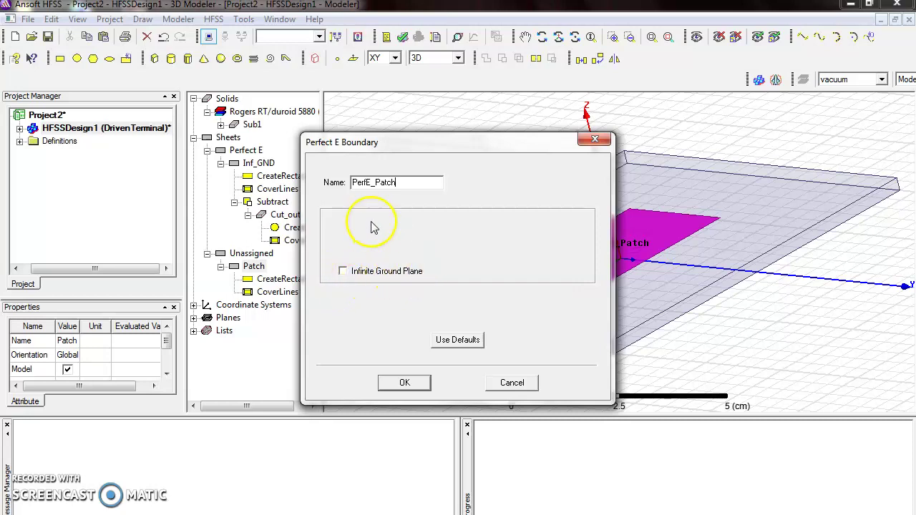
left_click(404, 383)
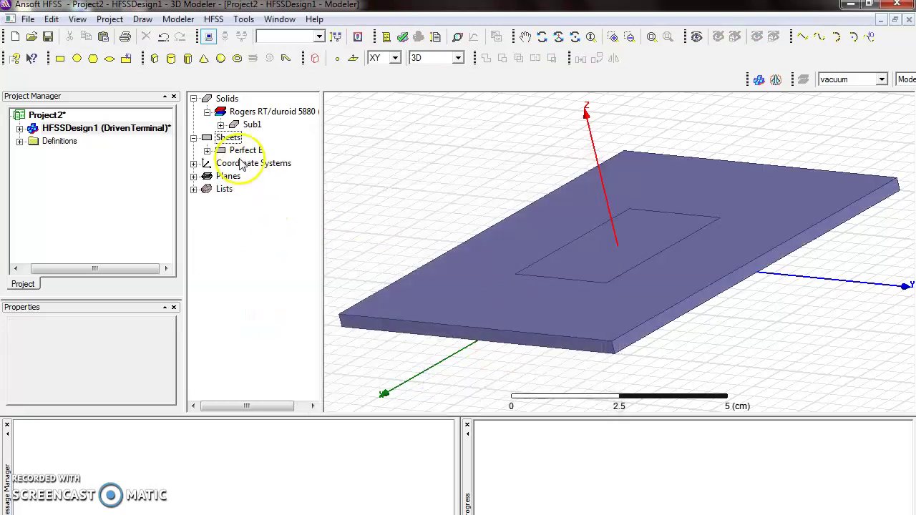
left_click(207, 151)
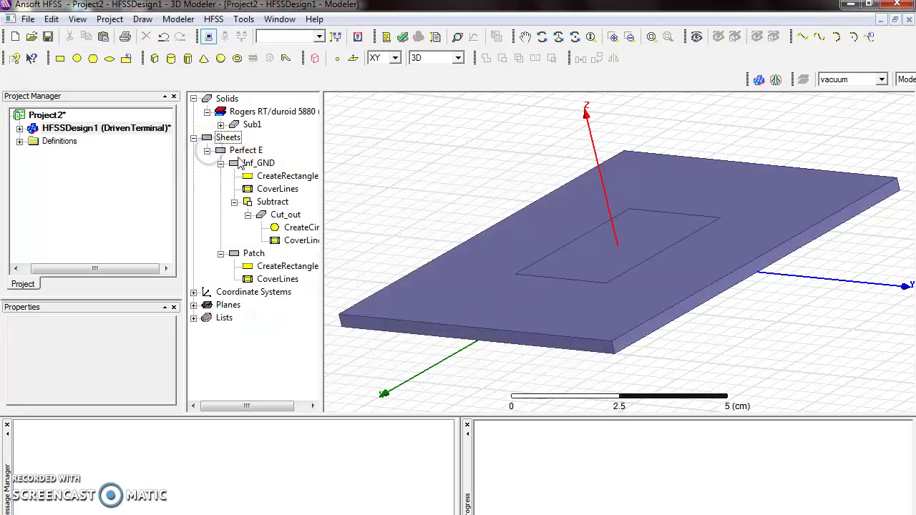
left_click(253, 253)
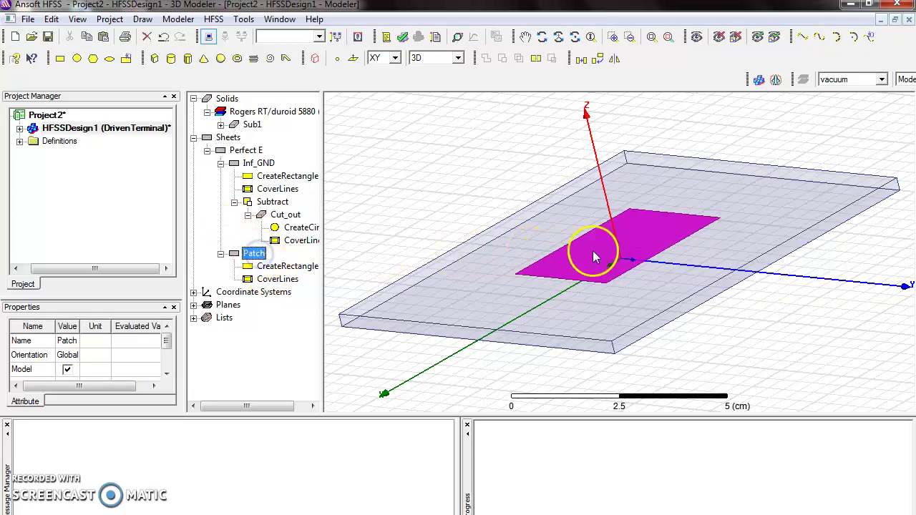
left_click(276, 266)
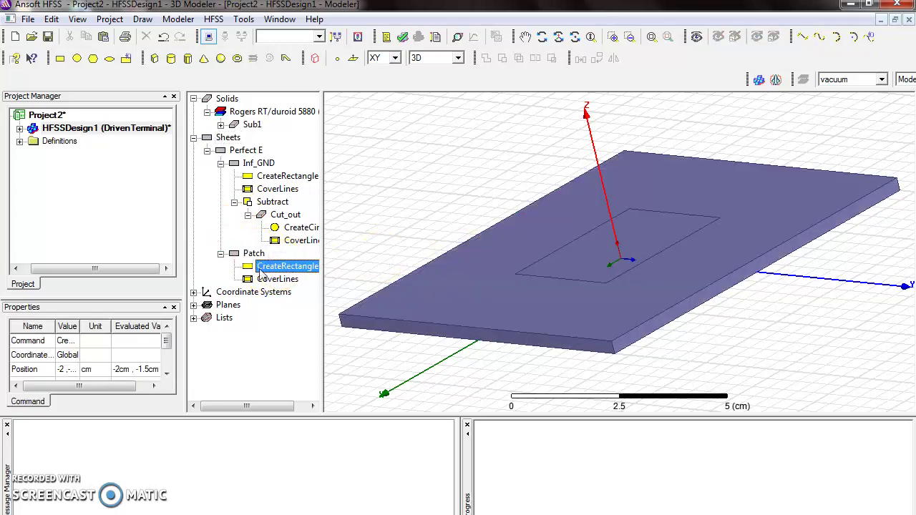
left_click(253, 253)
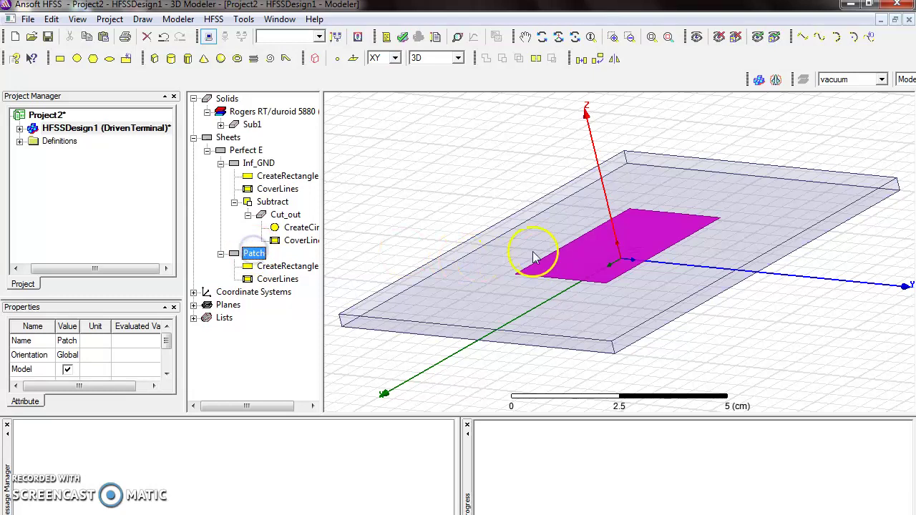
left_click(286, 215)
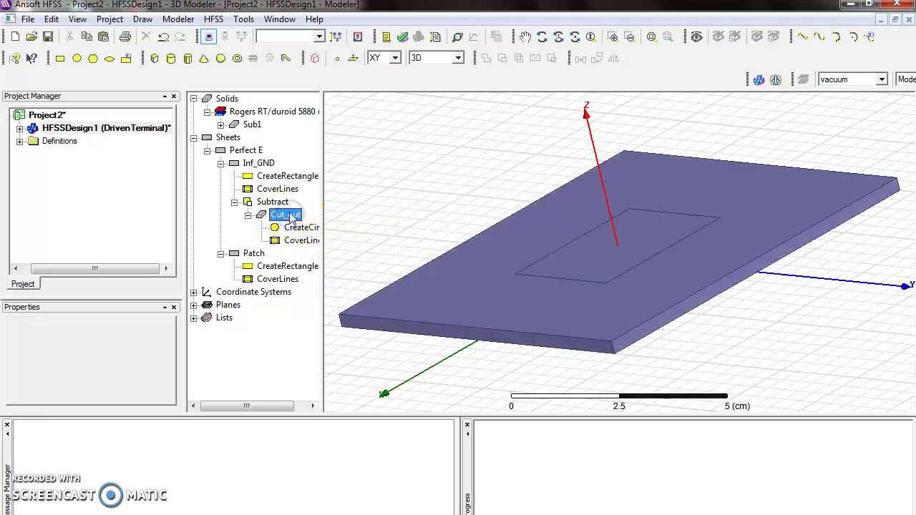
left_click(259, 163)
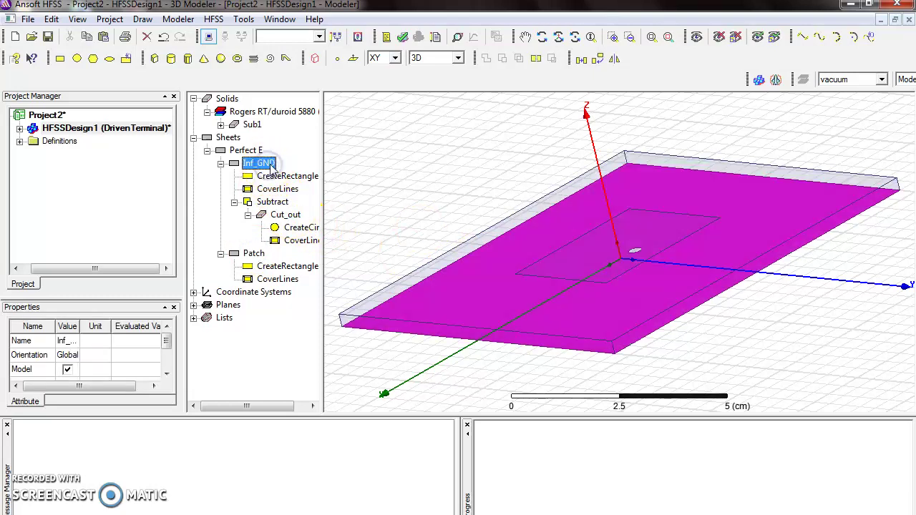
left_click(253, 125)
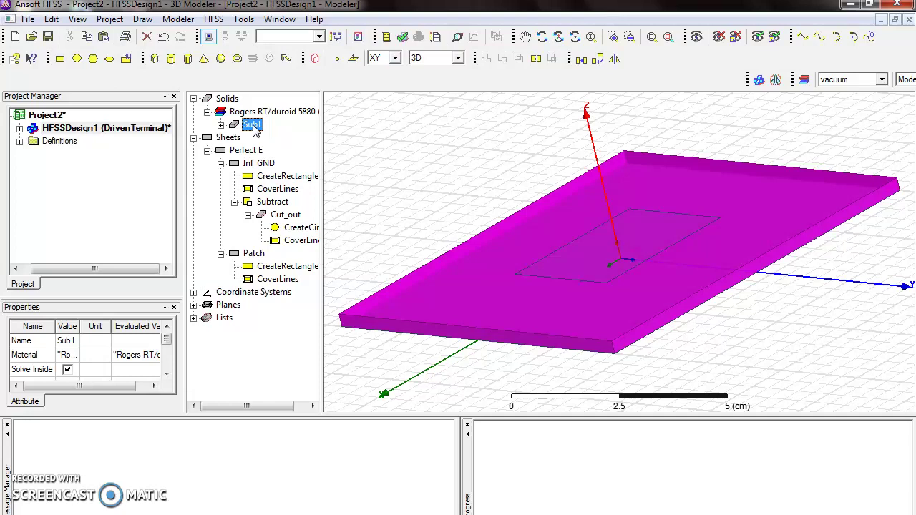
Draw a new cylinder by picking its centre, radius and height.
left_click(172, 57)
left_click(272, 90)
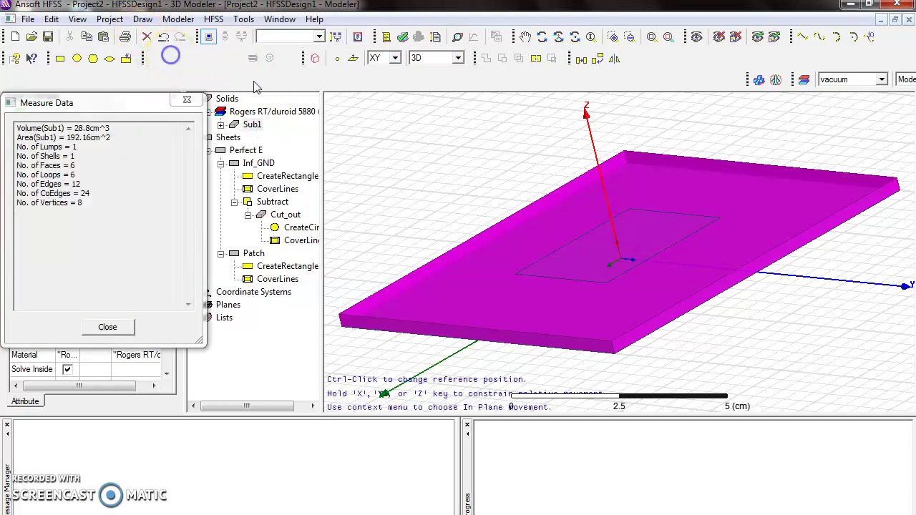
left_click(430, 188, "ctrl")
left_click(458, 58)
left_click(448, 69)
left_click(452, 142, "ctrl")
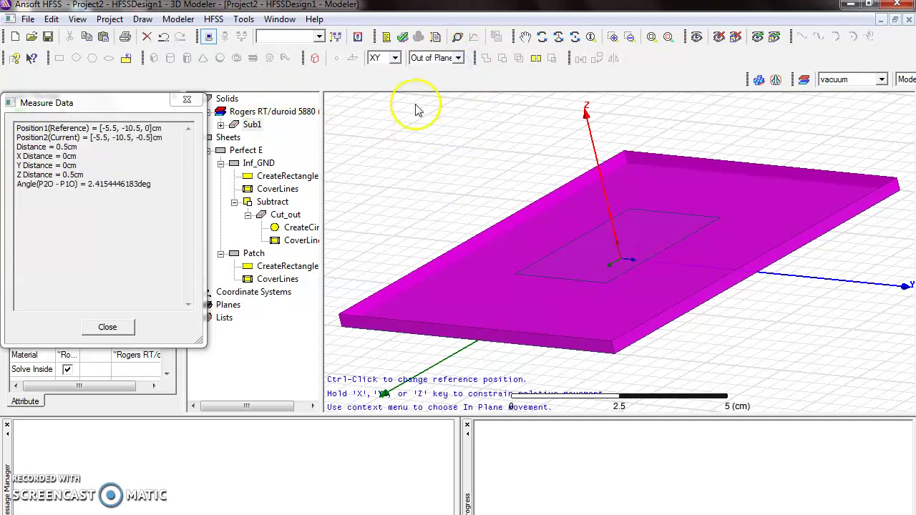
left_click(187, 100)
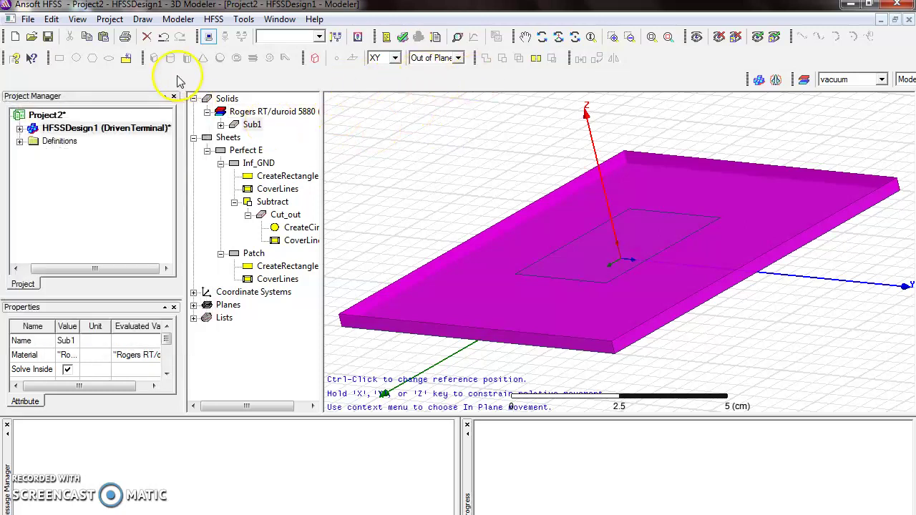
left_click(458, 58)
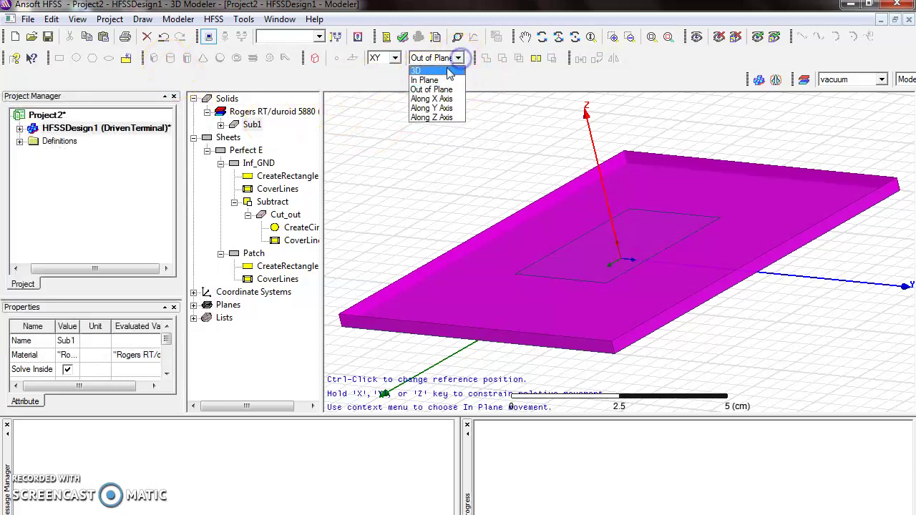
left_click(449, 58)
left_click(393, 167)
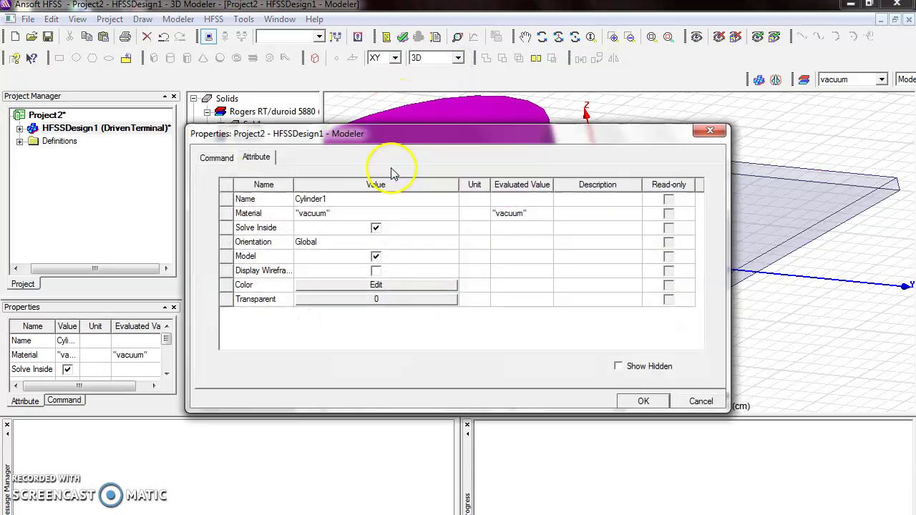
Rename the cylinder Coax and set its material to Rogers RT/duroid 5880 (tm).
left_click(325, 198)
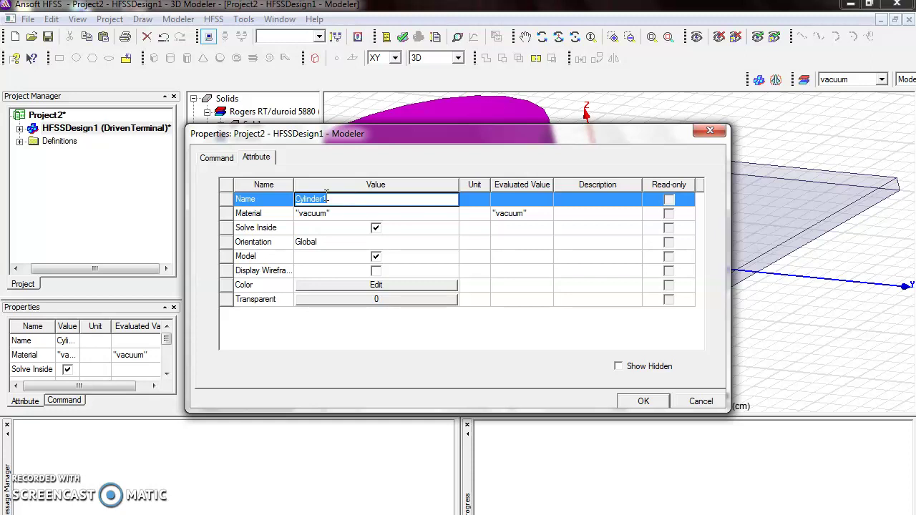
type("Coax")
left_click(343, 218)
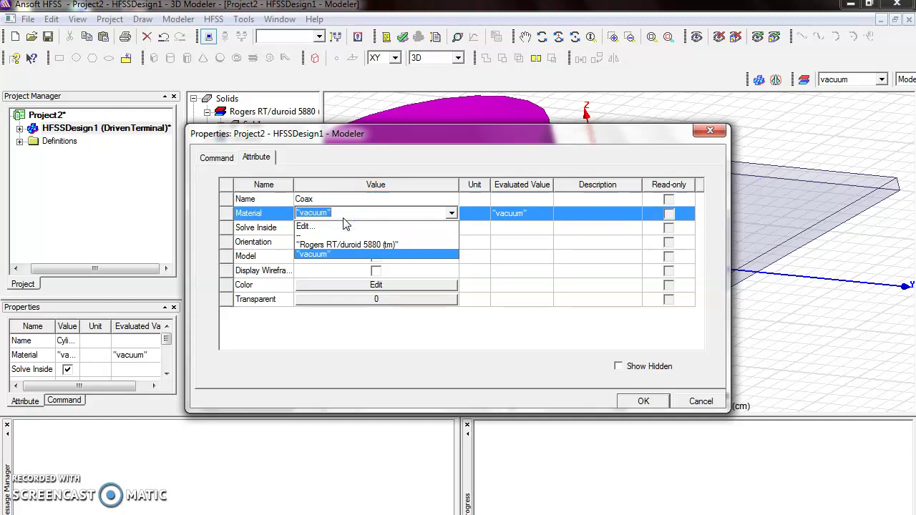
left_click(347, 245)
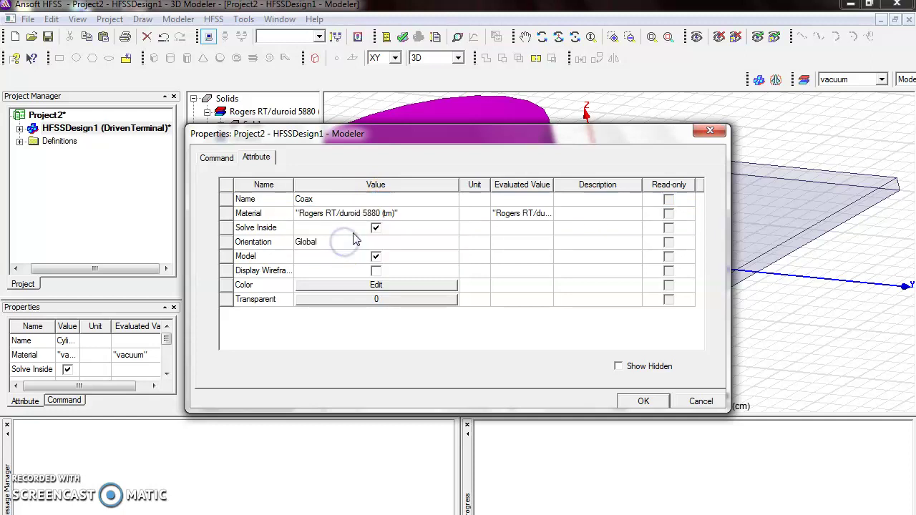
left_click(642, 402)
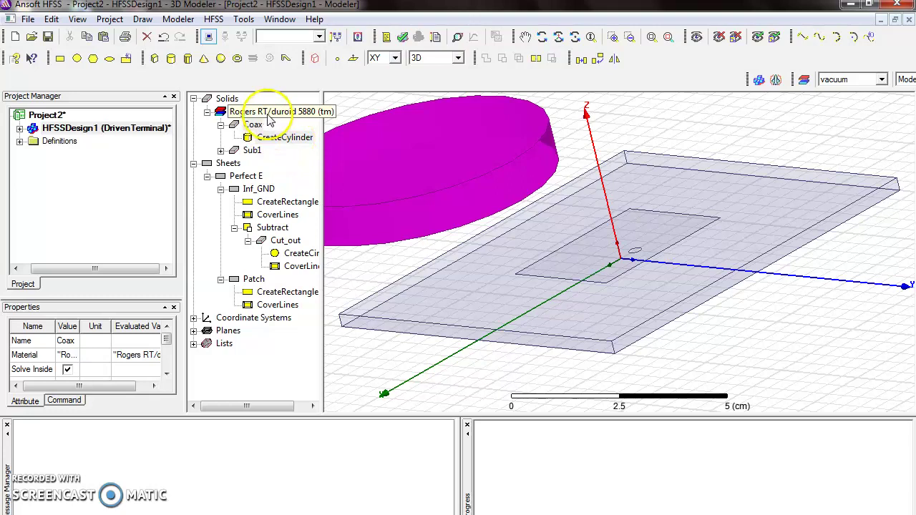
Set the Coax cylinder's centre to (-0.5, 0, 0) cm, radius 0.16 cm and height 0.5 cm.
double_click(283, 142)
left_click(339, 229)
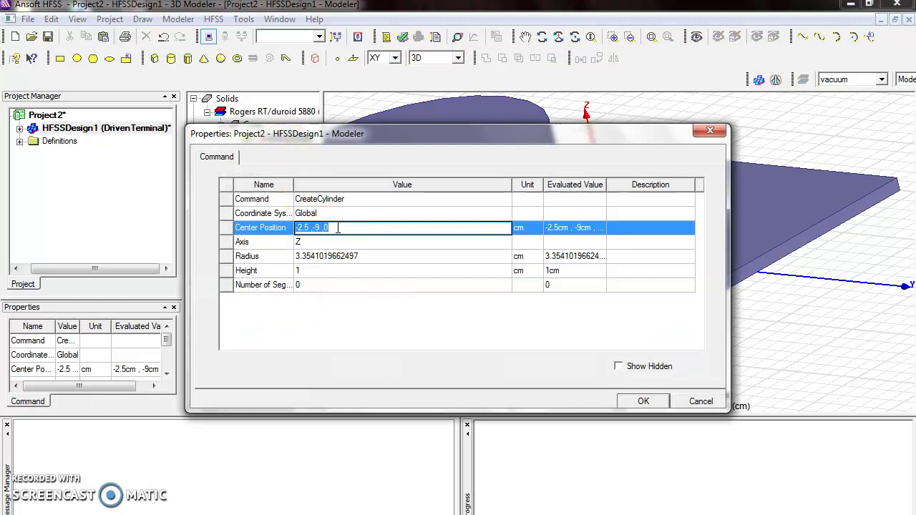
type("-0")
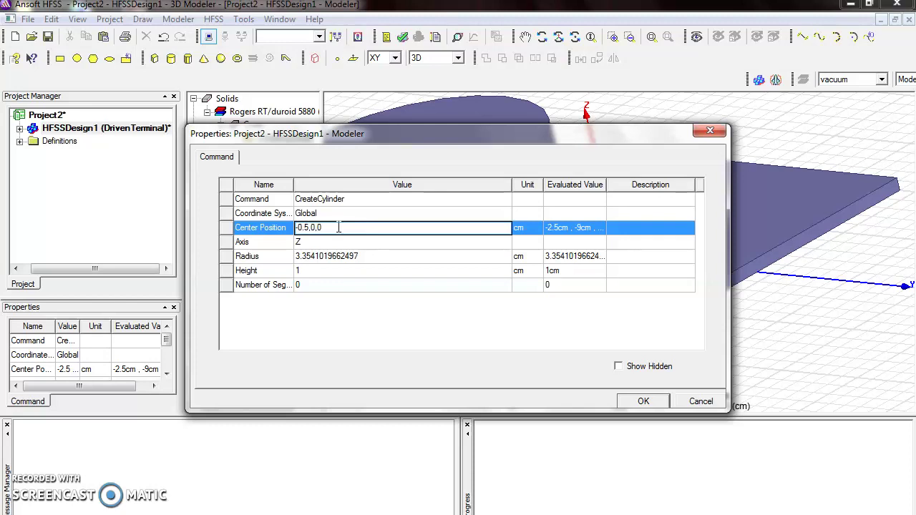
left_click(320, 256)
type("0.16")
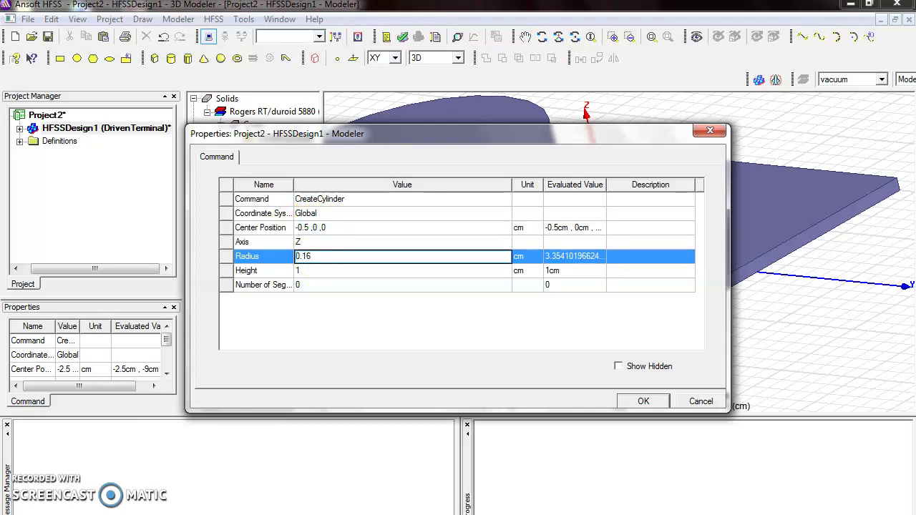
left_click(318, 272)
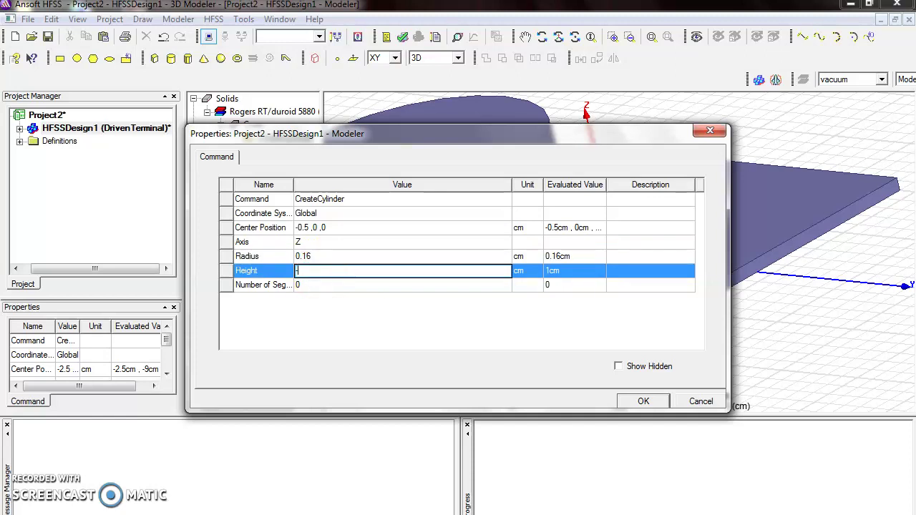
type("--0.5")
left_click(644, 402)
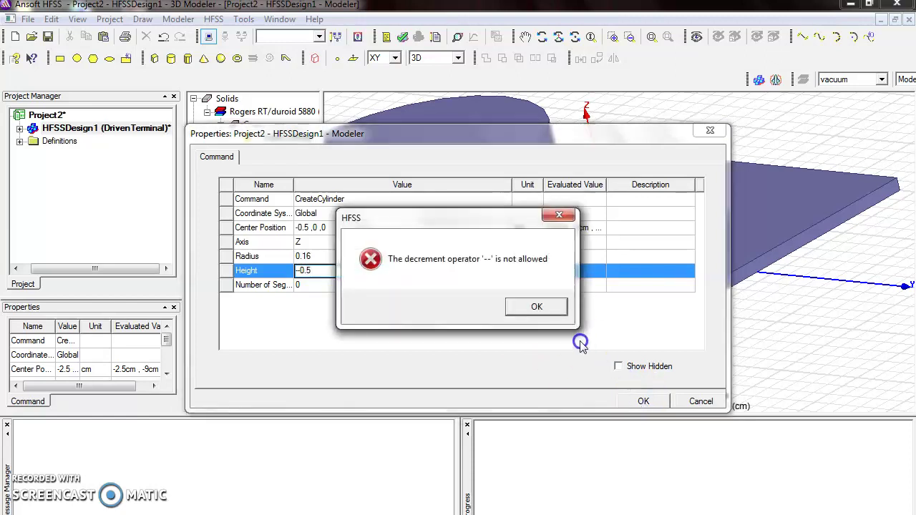
Fix the decrement-operator error by removing the extra minus from the height value.
left_click(552, 312)
left_click(297, 271)
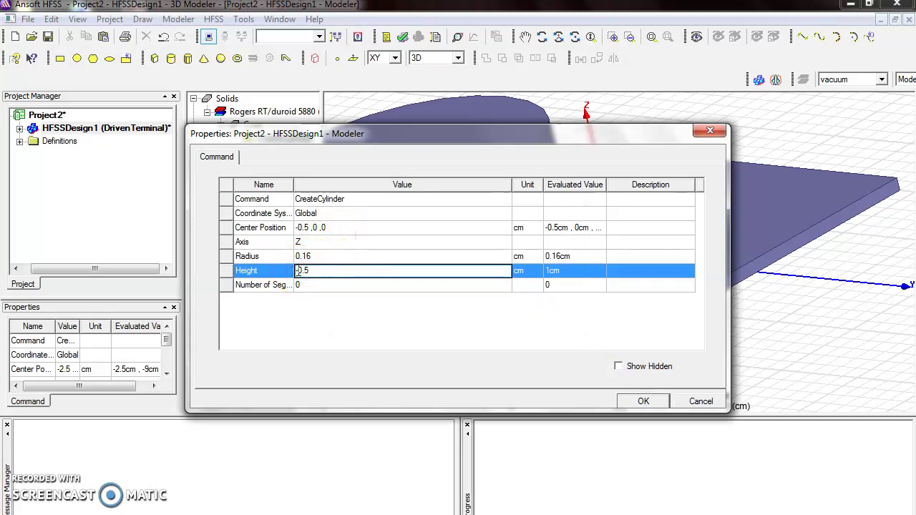
key("Delete")
left_click(643, 402)
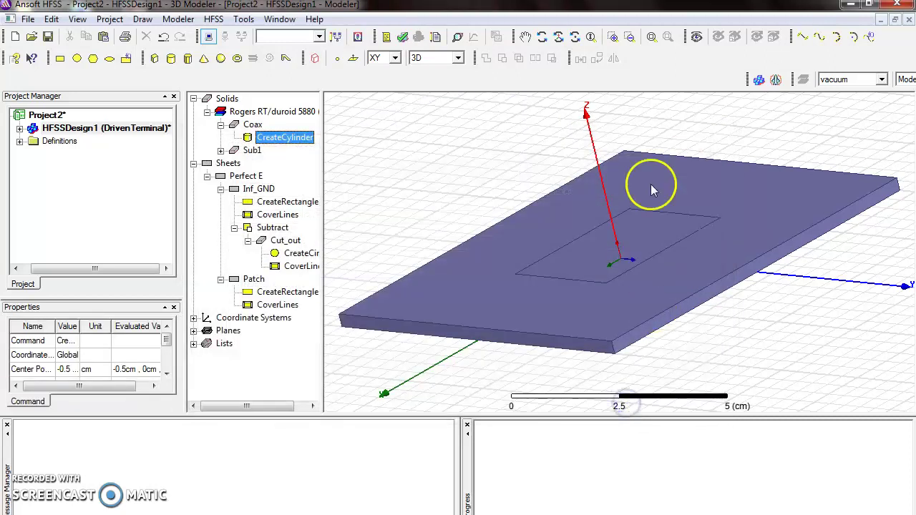
Draw a second cylinder inside the coax and rename it Coaxpin.
left_click(255, 125)
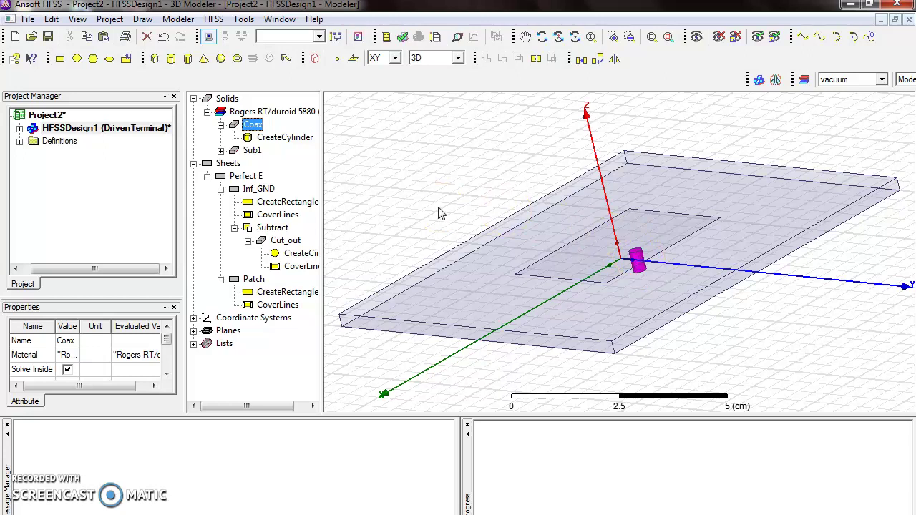
left_click(170, 60)
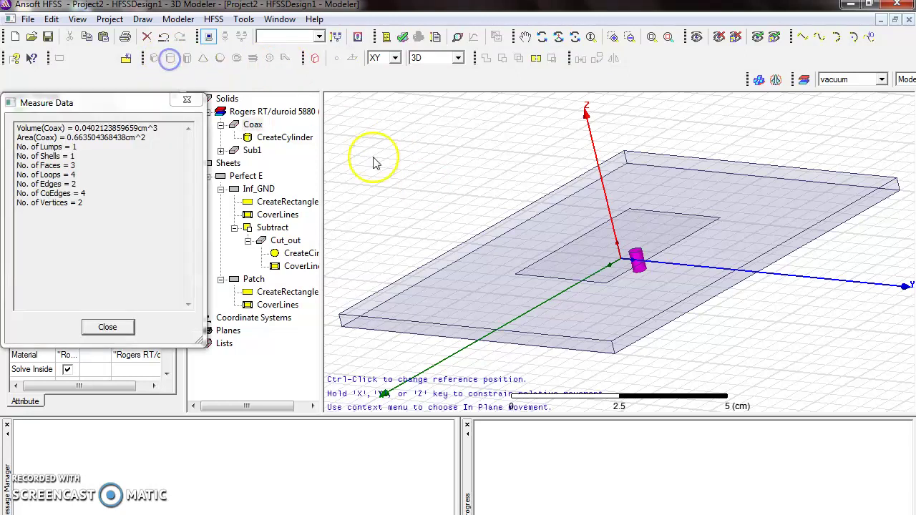
left_click(403, 162, "ctrl")
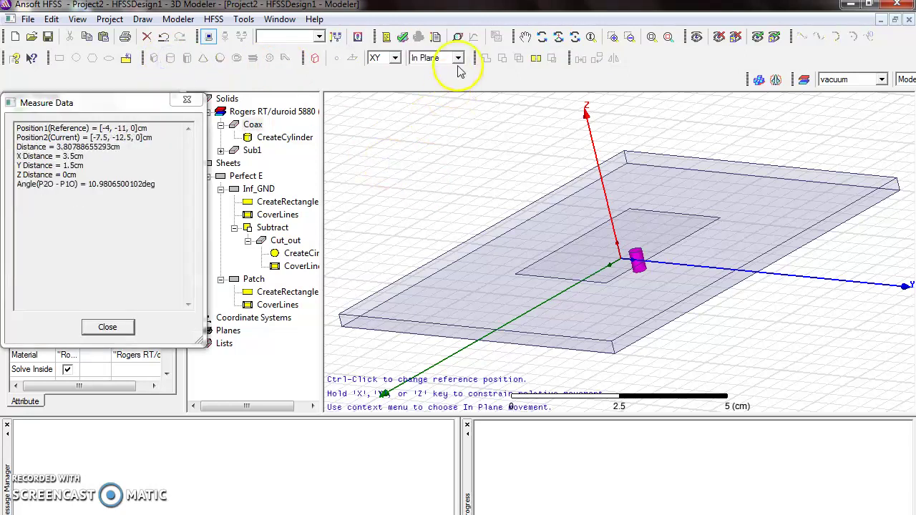
left_click(459, 58)
left_click(432, 88)
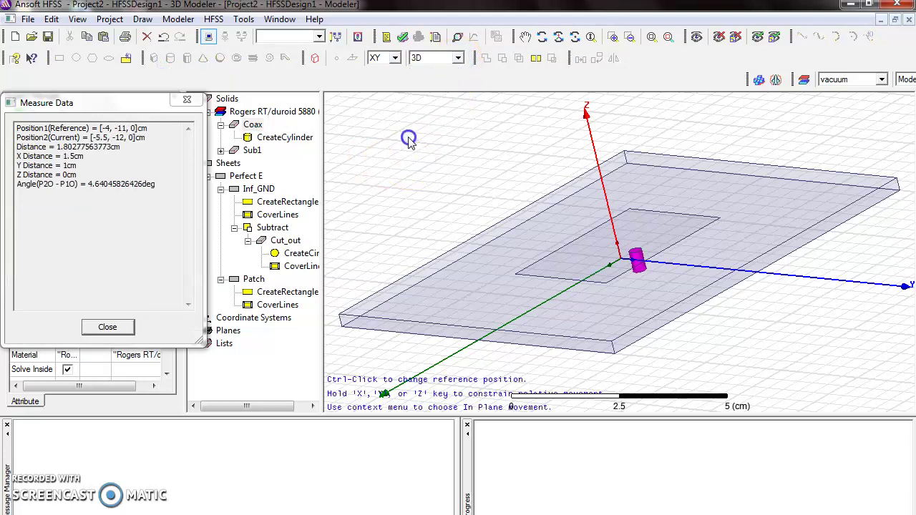
left_click(410, 140, "ctrl")
left_click(410, 140)
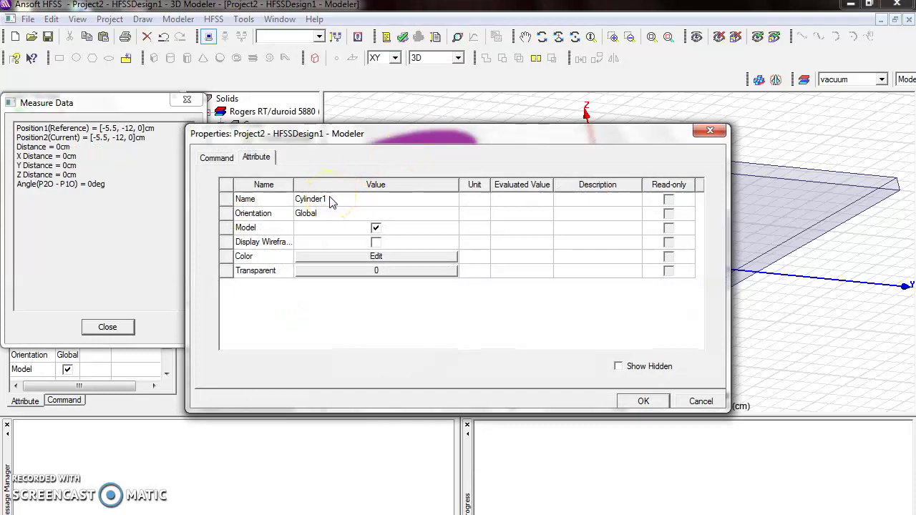
left_click(330, 201)
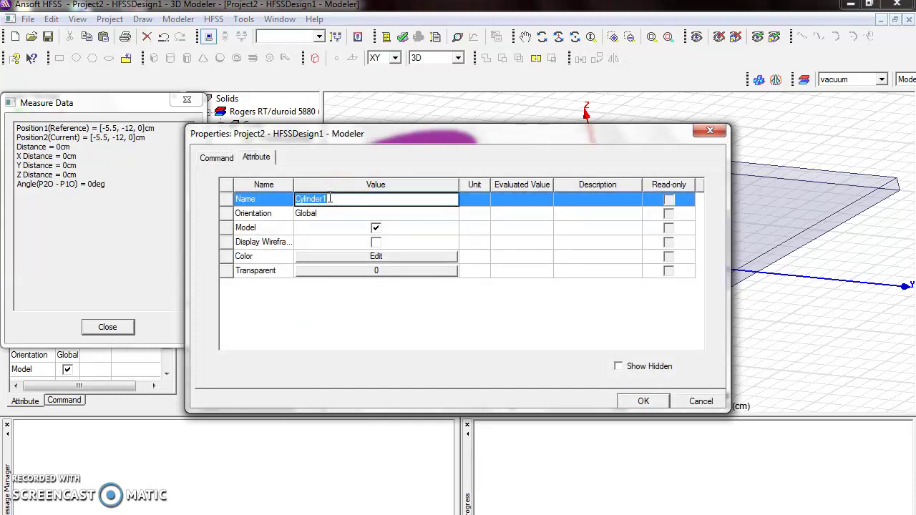
type("Coaxpin")
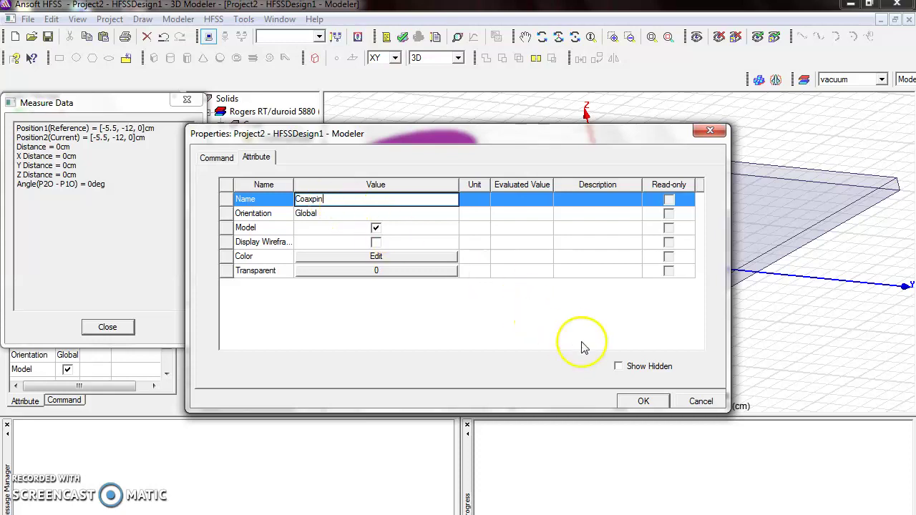
Set Coaxpin's centre to -0.5, 0, 0 with radius 0.07 cm and height -0.5 cm.
left_click(225, 161)
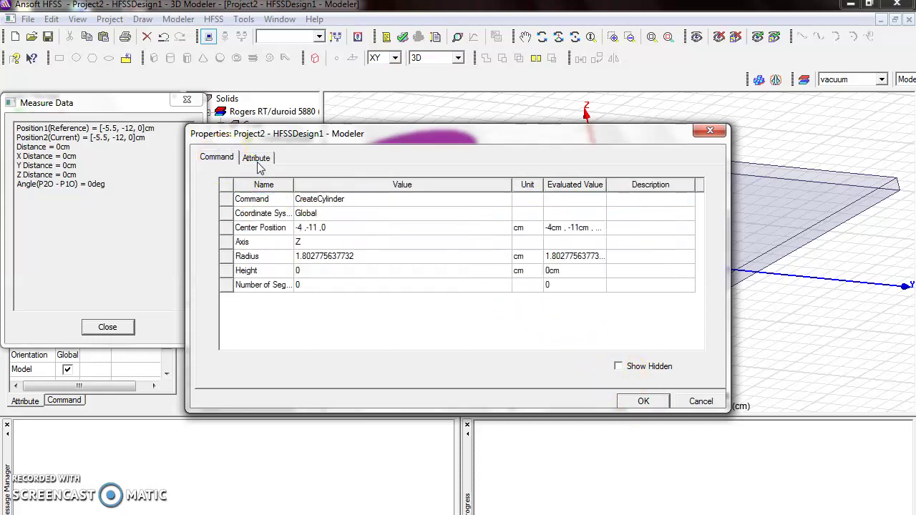
left_click(308, 226)
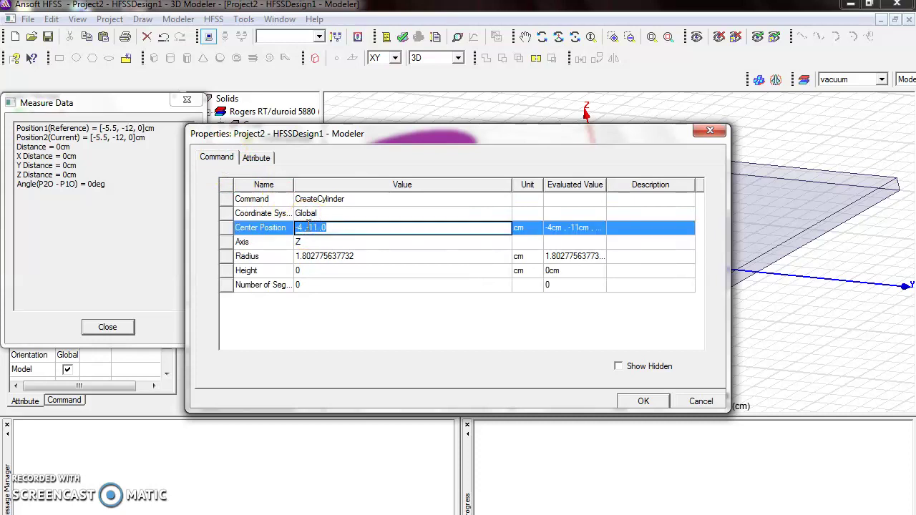
key("BackSpace")
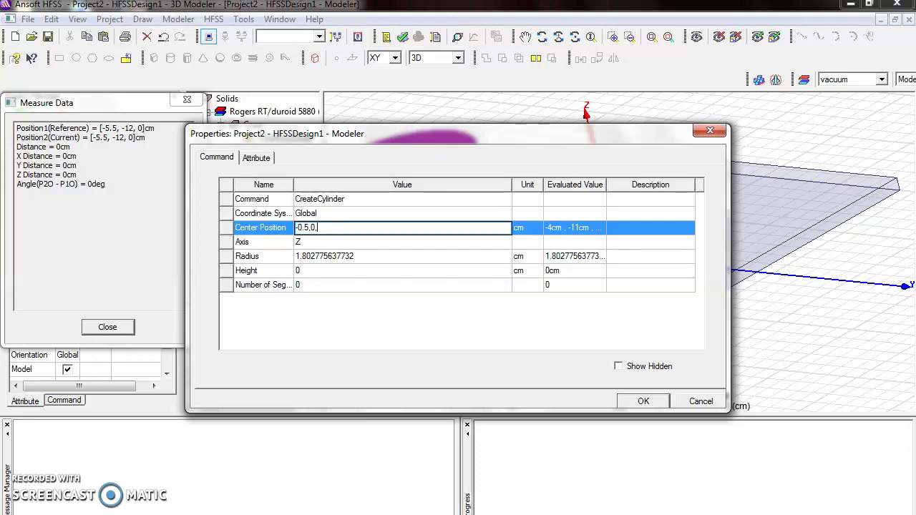
left_click(322, 256)
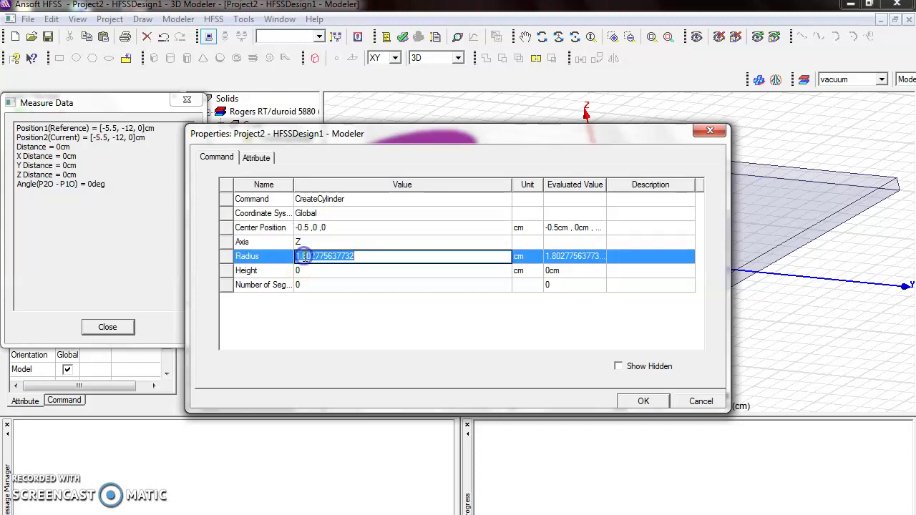
type("0.07")
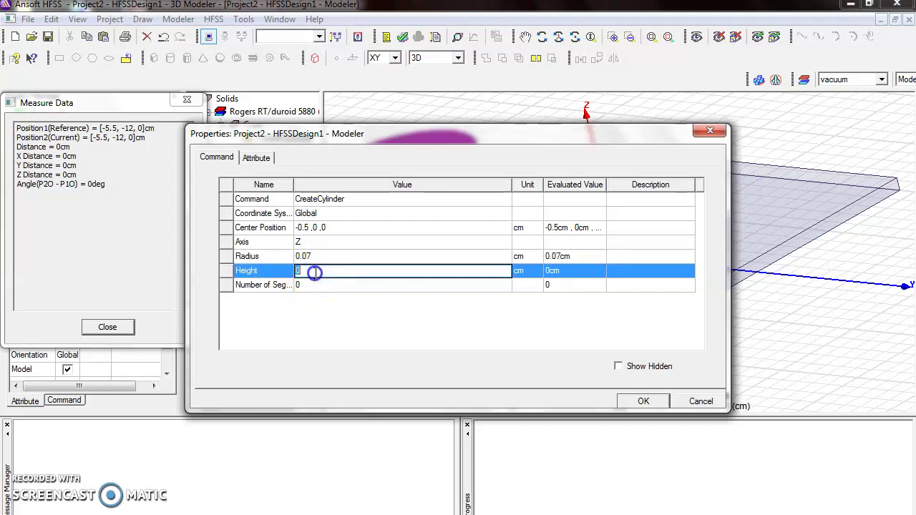
key("BackSpace")
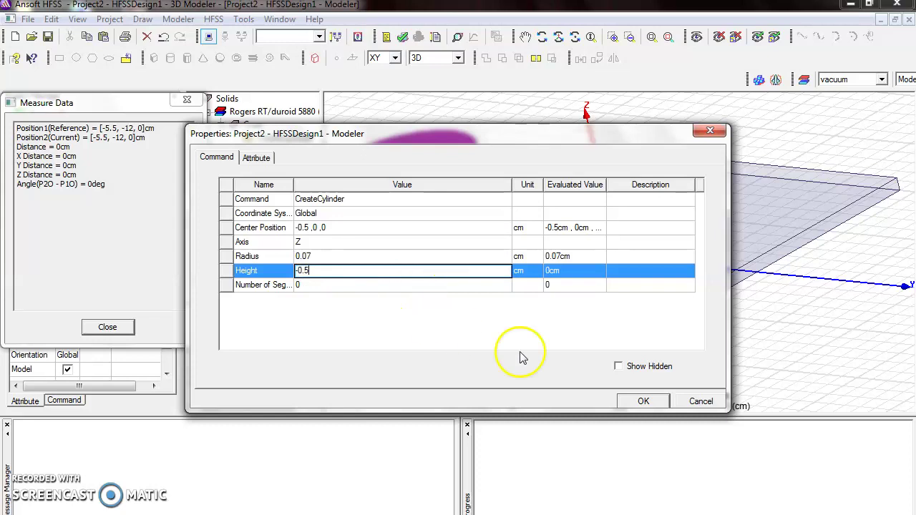
left_click(628, 402)
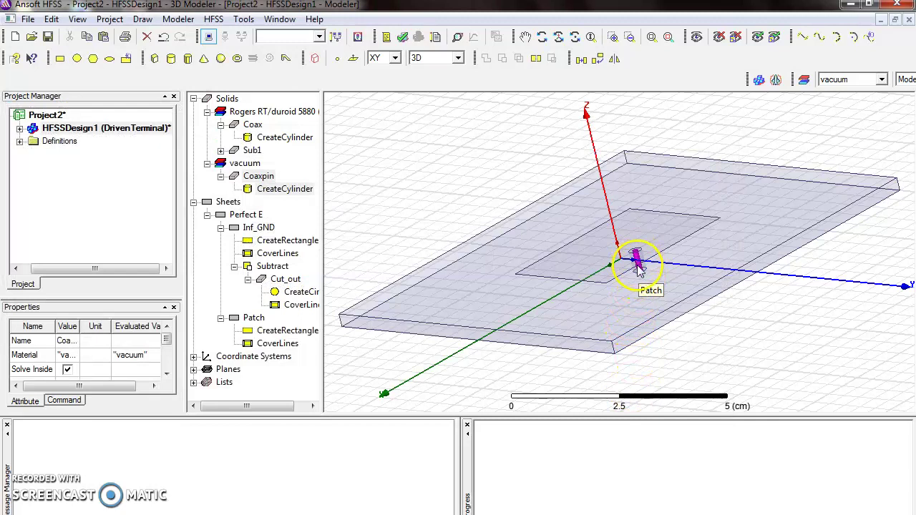
left_click(255, 126)
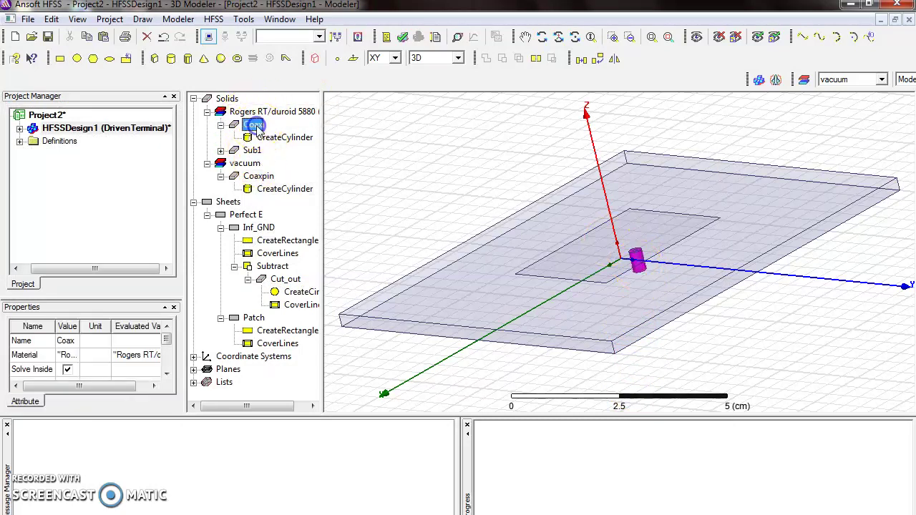
left_click(257, 178)
left_click(256, 177)
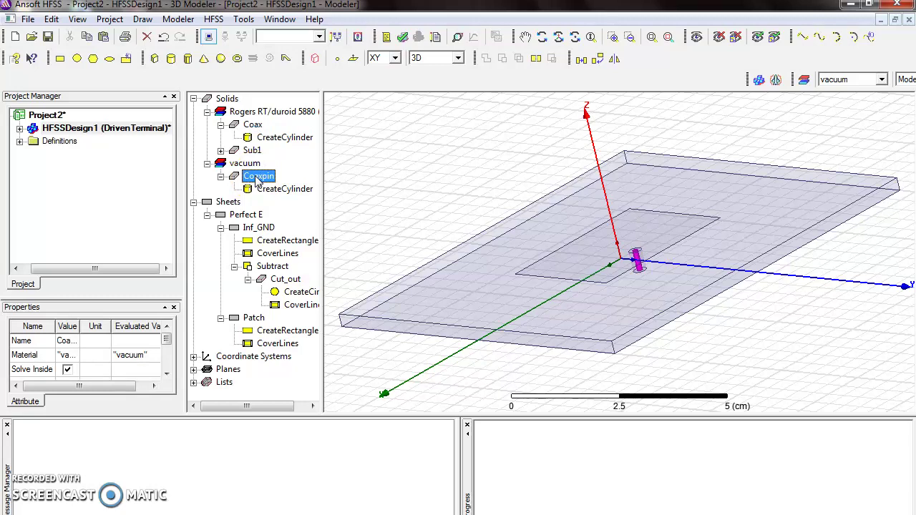
Draw a circle on the XY plane and name it Port1.
left_click(76, 59)
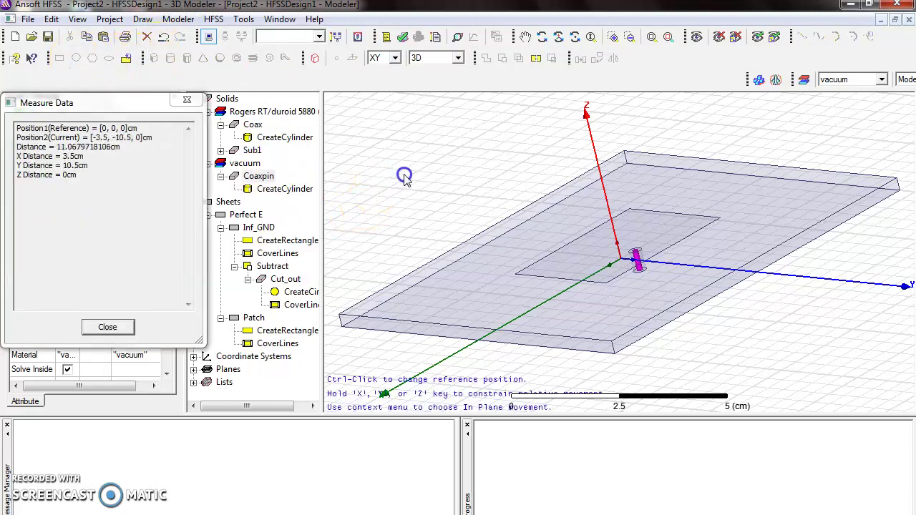
left_click(458, 58)
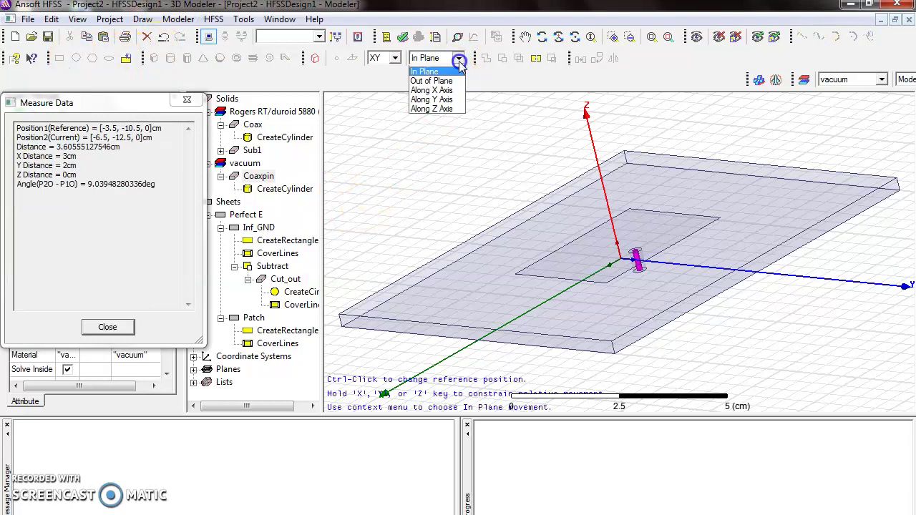
left_click(443, 69)
left_click(436, 173)
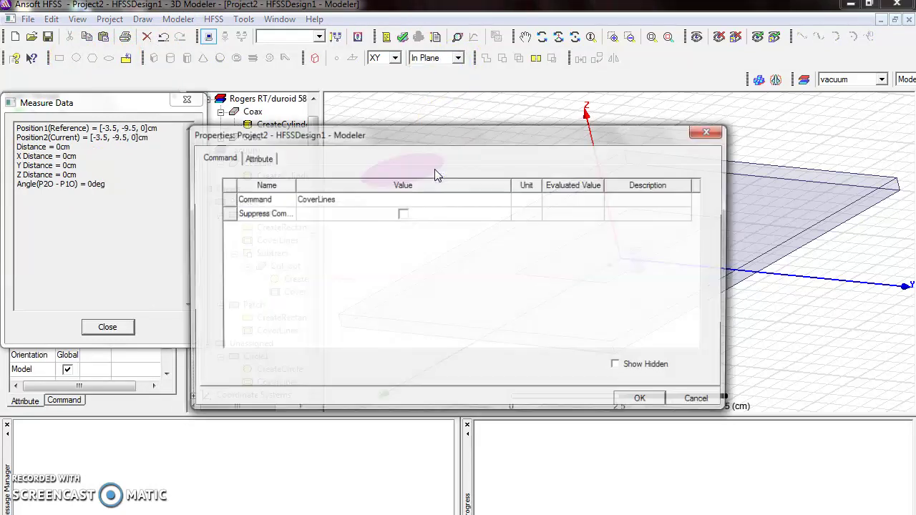
left_click(256, 158)
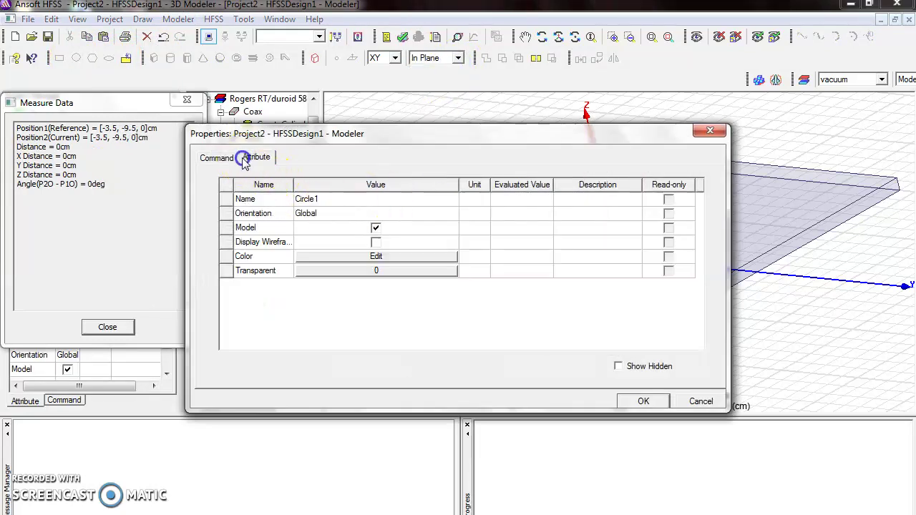
left_click(317, 199)
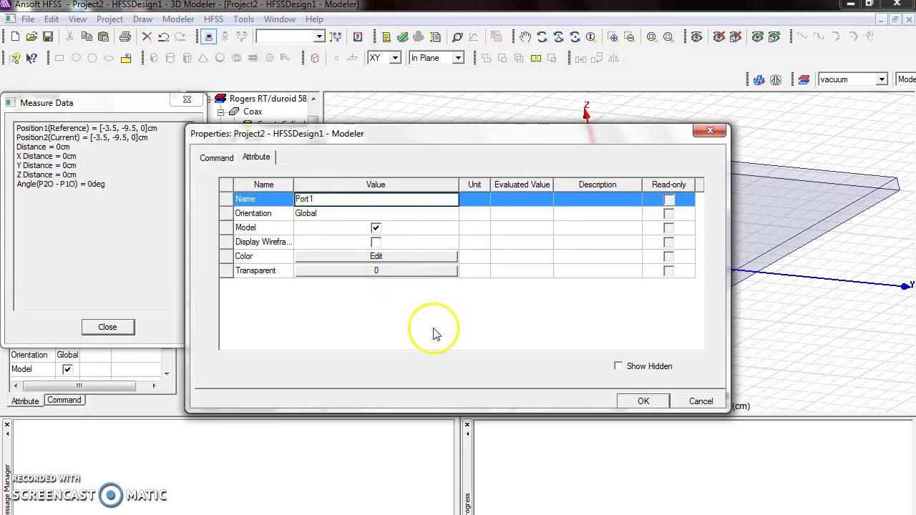
left_click(231, 159)
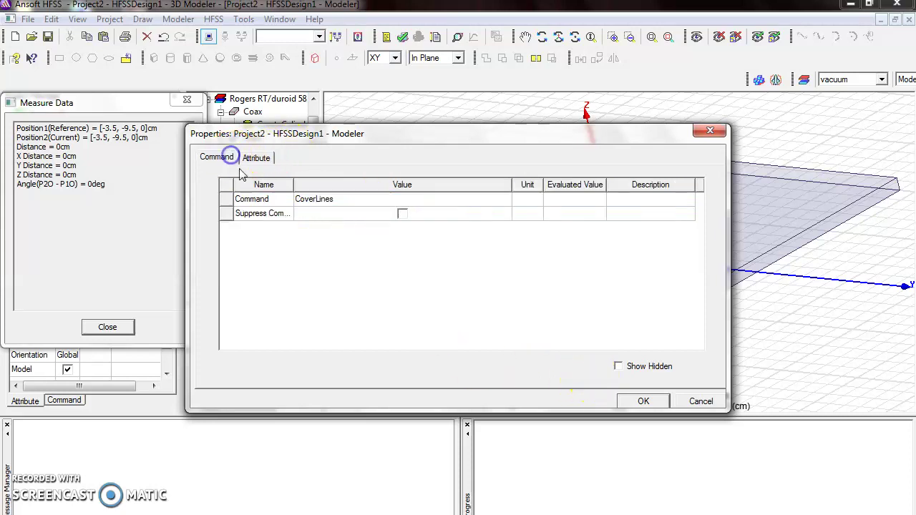
left_click(648, 404)
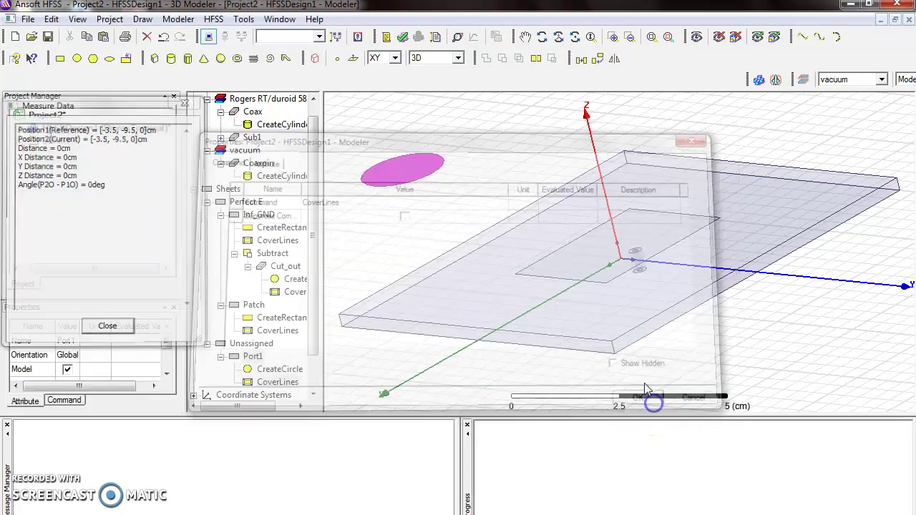
Set Port1's centre position to -0.5, 0, 0 and its radius to 0.16 cm.
left_click_drag(318, 221, 317, 280)
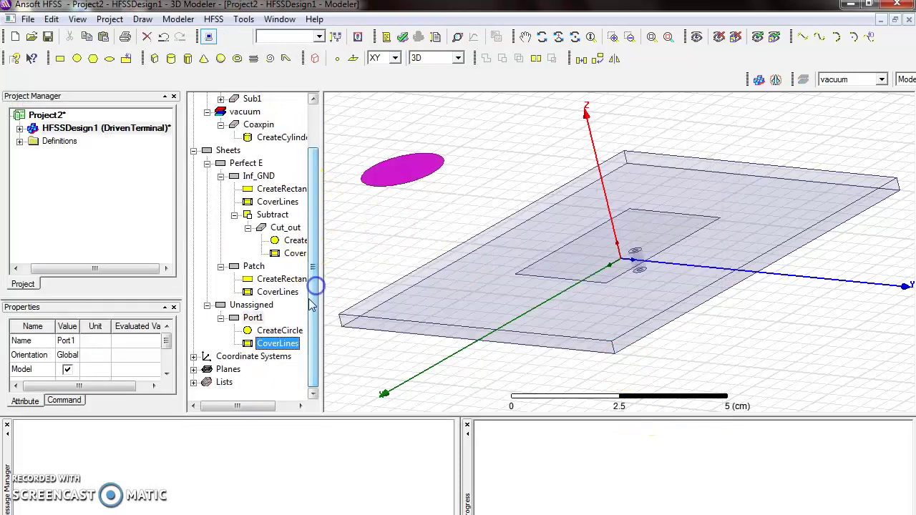
double_click(286, 329)
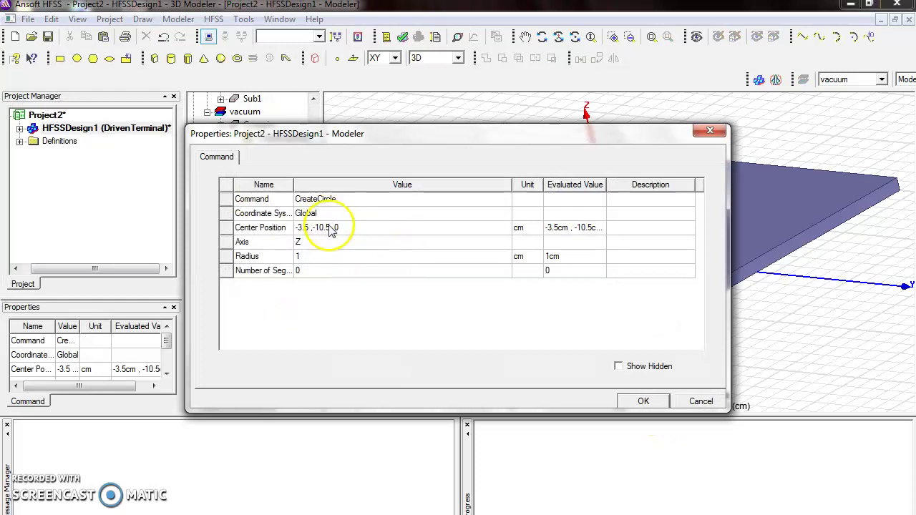
left_click(348, 227)
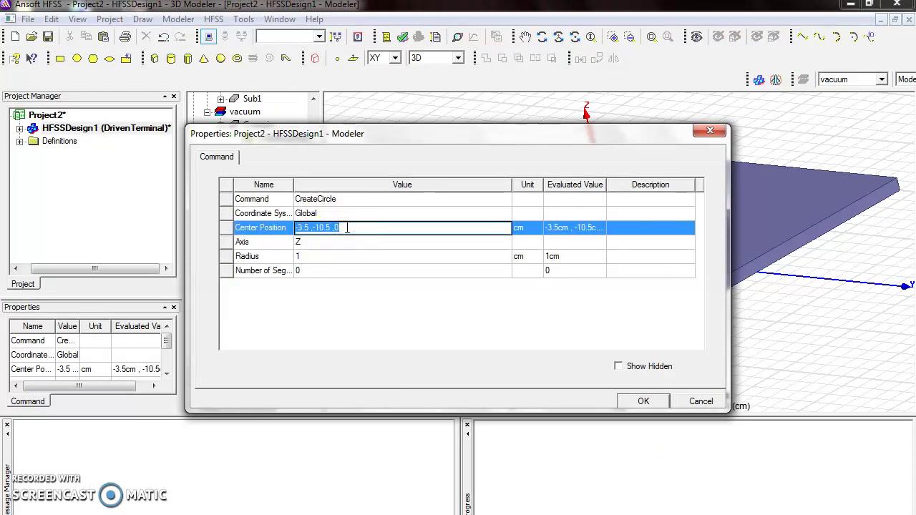
type("-0.5,0")
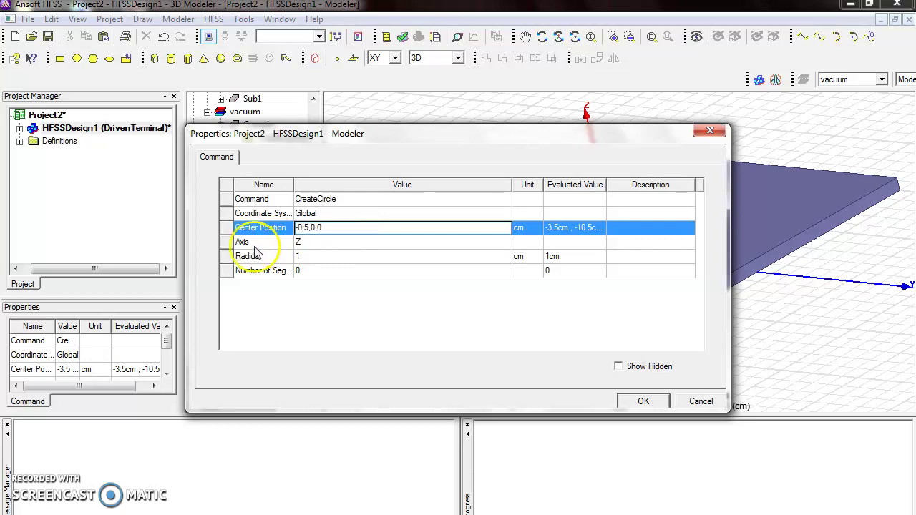
left_click(313, 255)
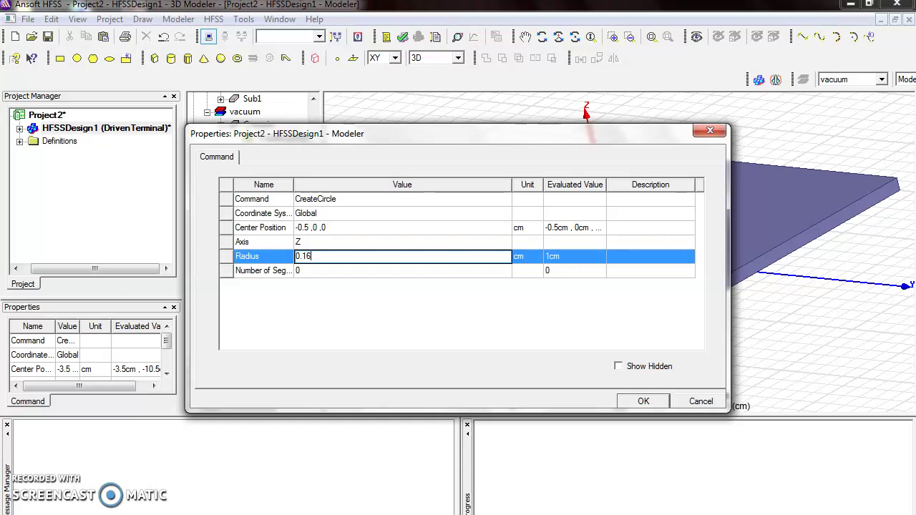
left_click(642, 402)
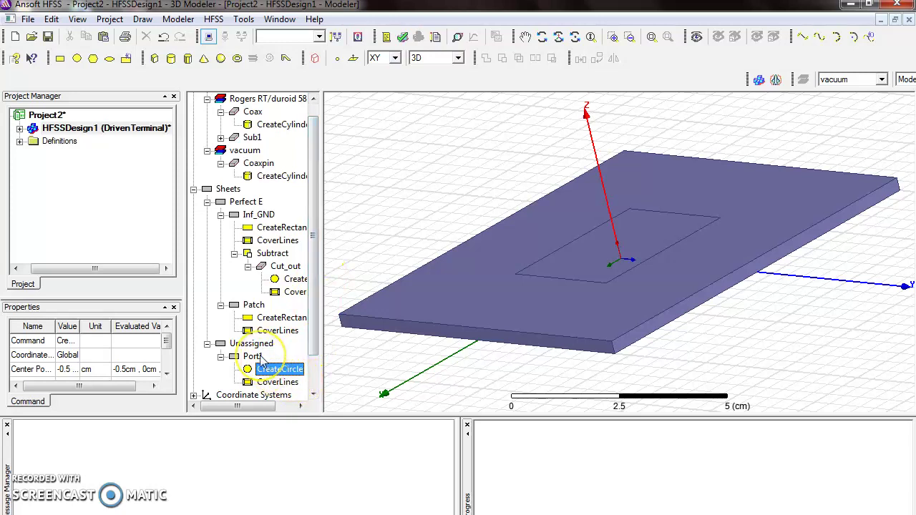
Select Port1 by name and bring up the HFSS excitation assignment options.
left_click(78, 19)
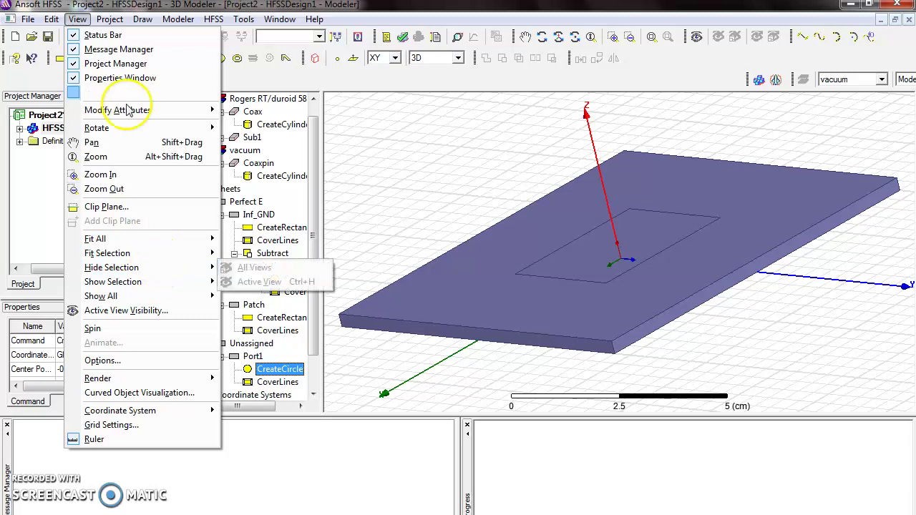
left_click(69, 20)
left_click(56, 19)
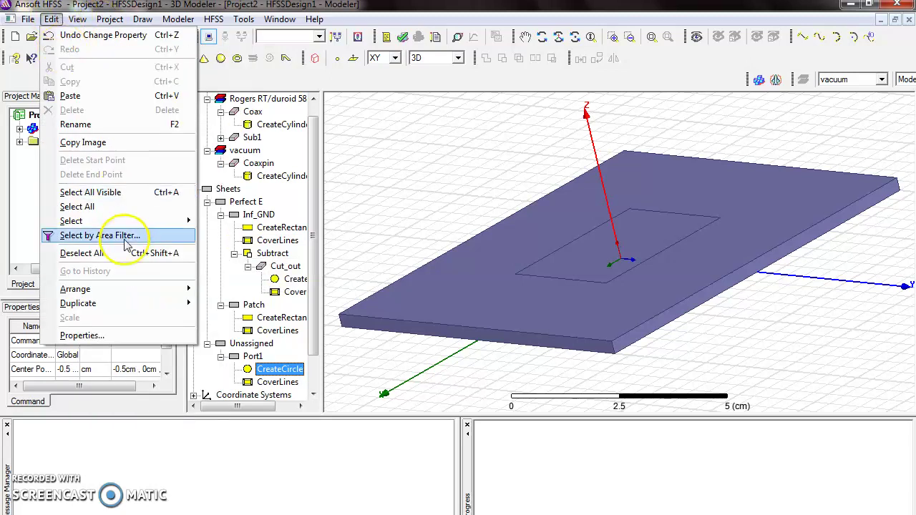
mouse_move(108, 222)
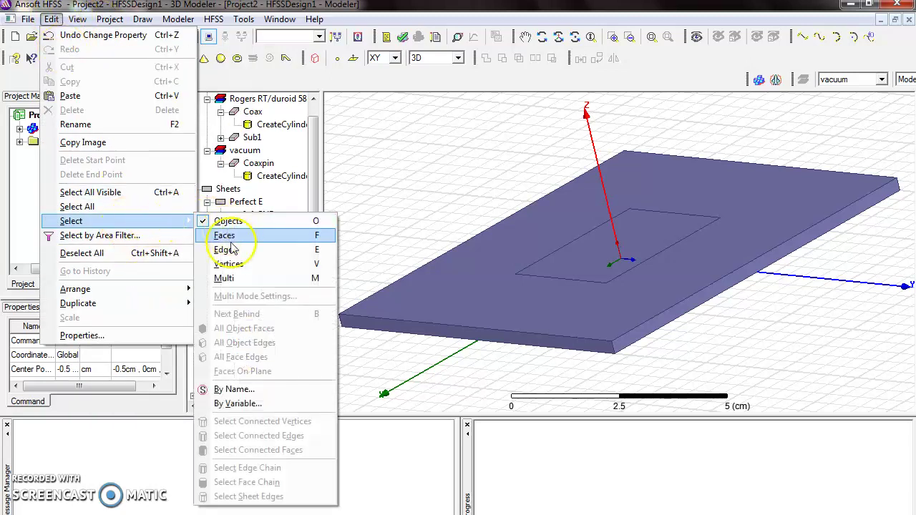
left_click(254, 387)
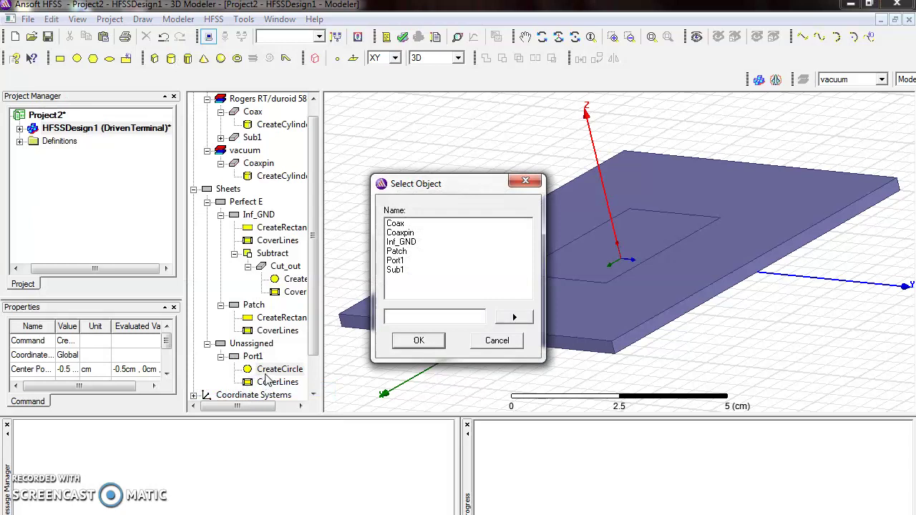
left_click(398, 260)
left_click(413, 341)
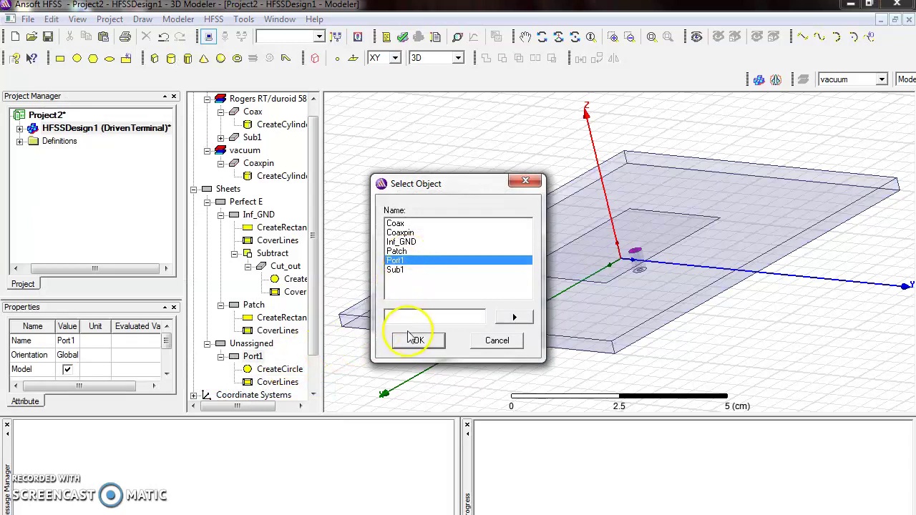
left_click(415, 341)
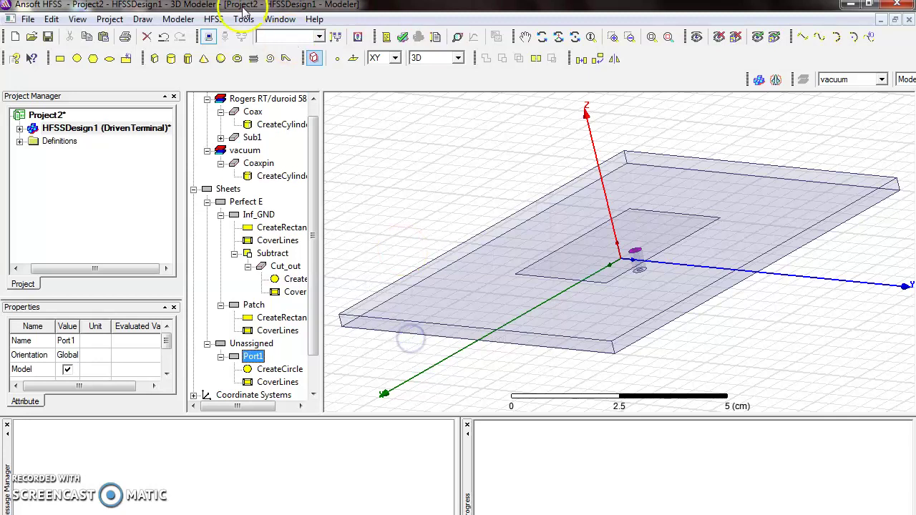
left_click(214, 19)
Assign Port1 as a wave port, naming terminals after the port object.
mouse_move(358, 173)
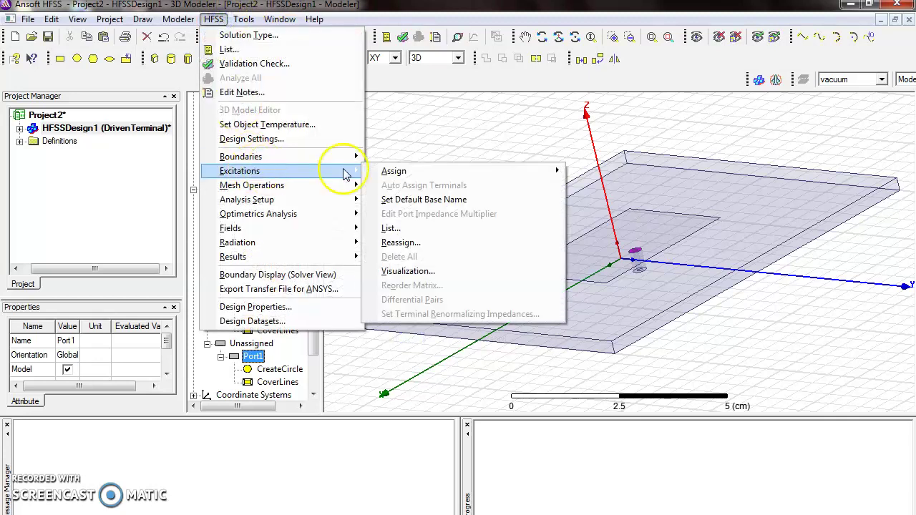
mouse_move(398, 173)
left_click(580, 172)
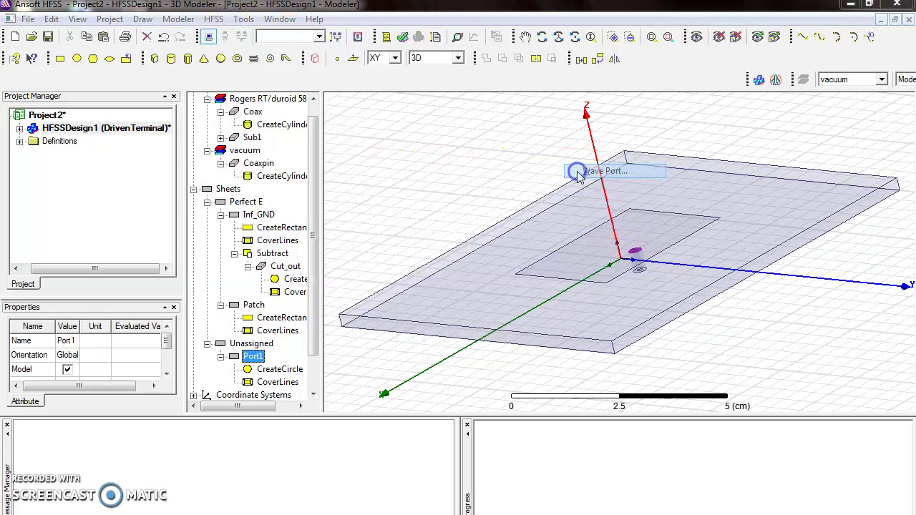
left_click(393, 148)
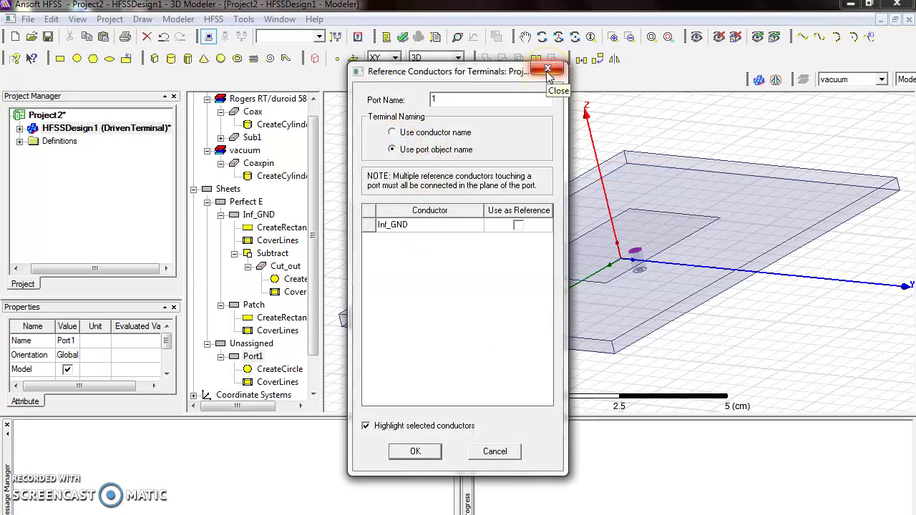
left_click(433, 100)
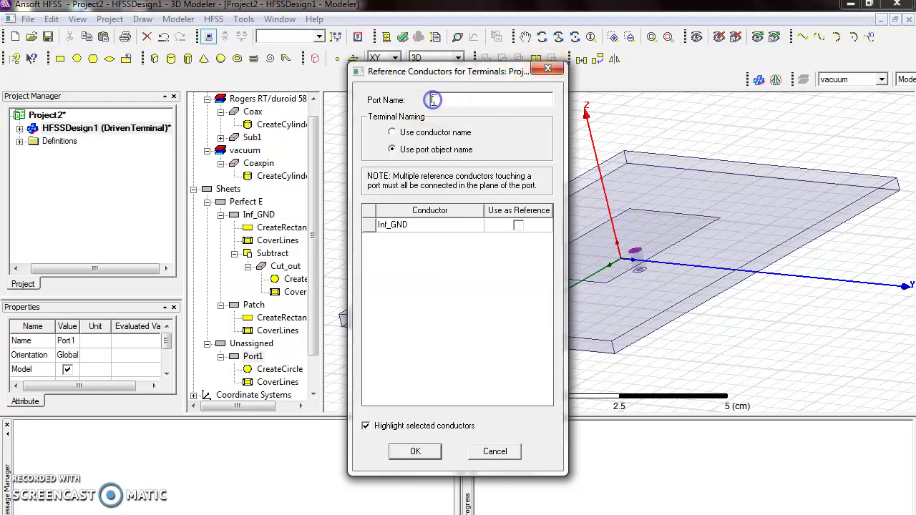